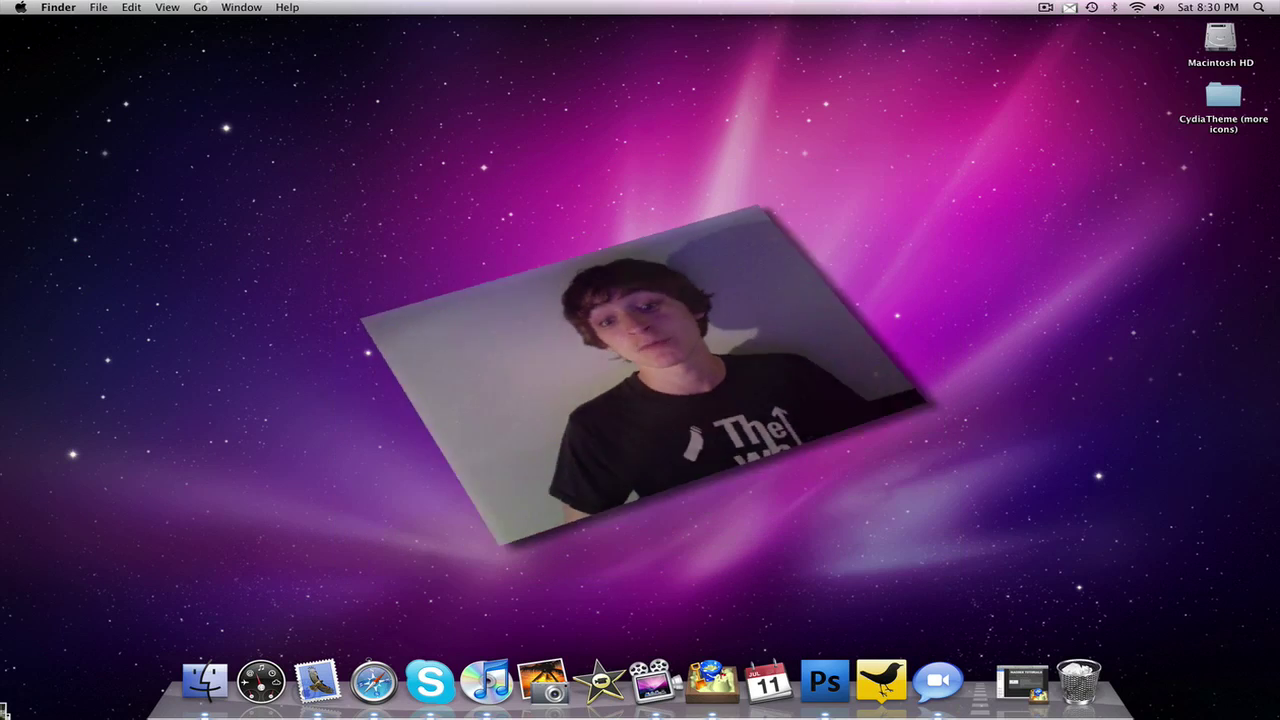
# Switch to the Macosxtutorials site in Sandvox and browse the collection of available site designs
pyautogui.click(1022, 682)
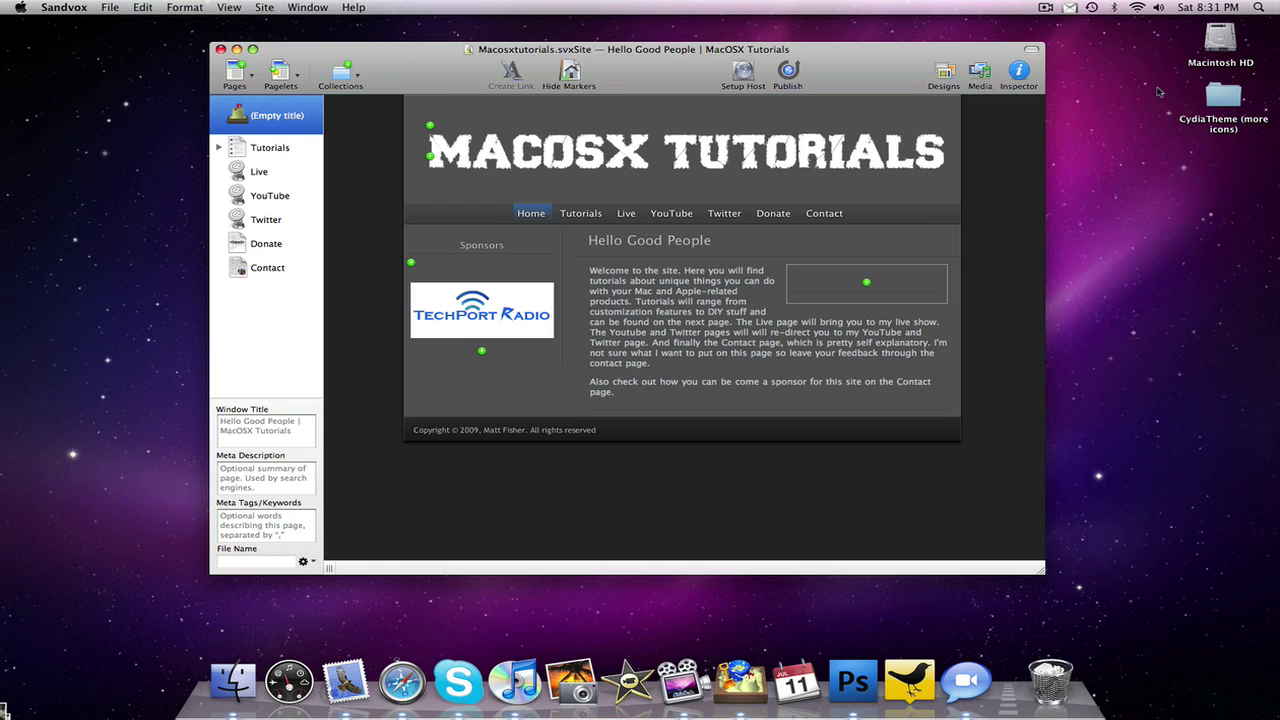
pyautogui.click(947, 79)
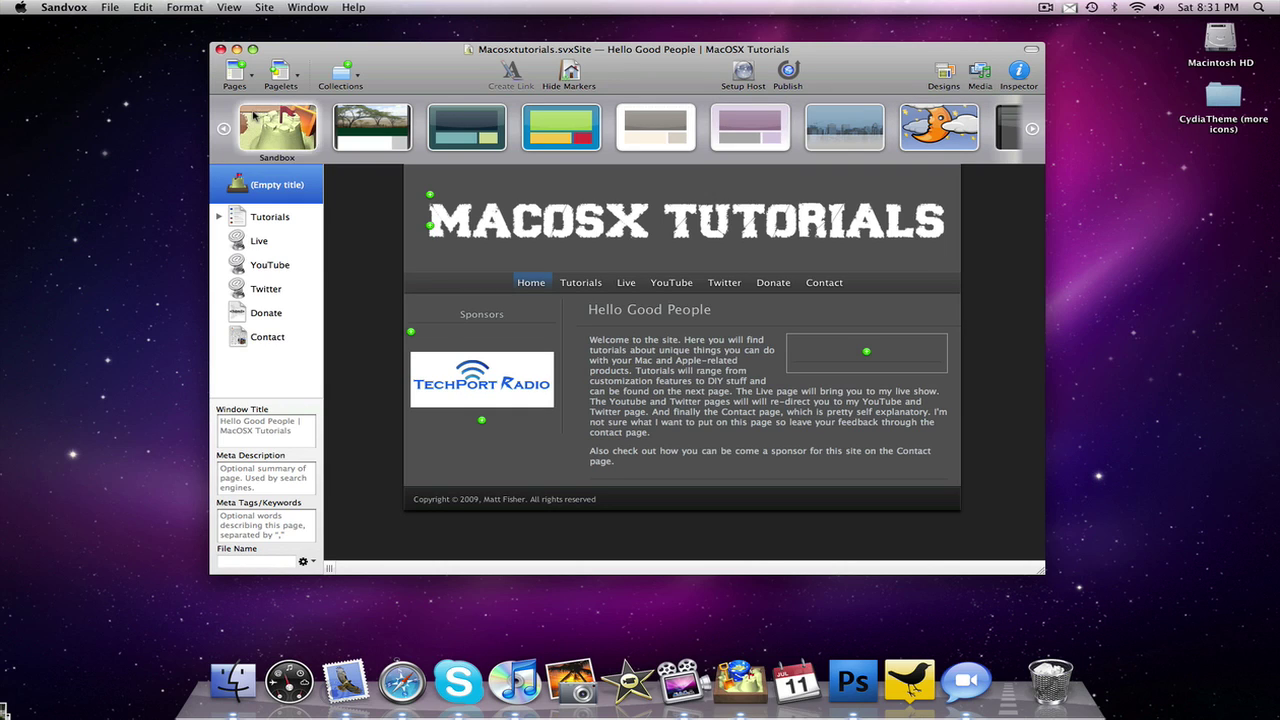
pyautogui.click(223, 128)
pyautogui.click(223, 131)
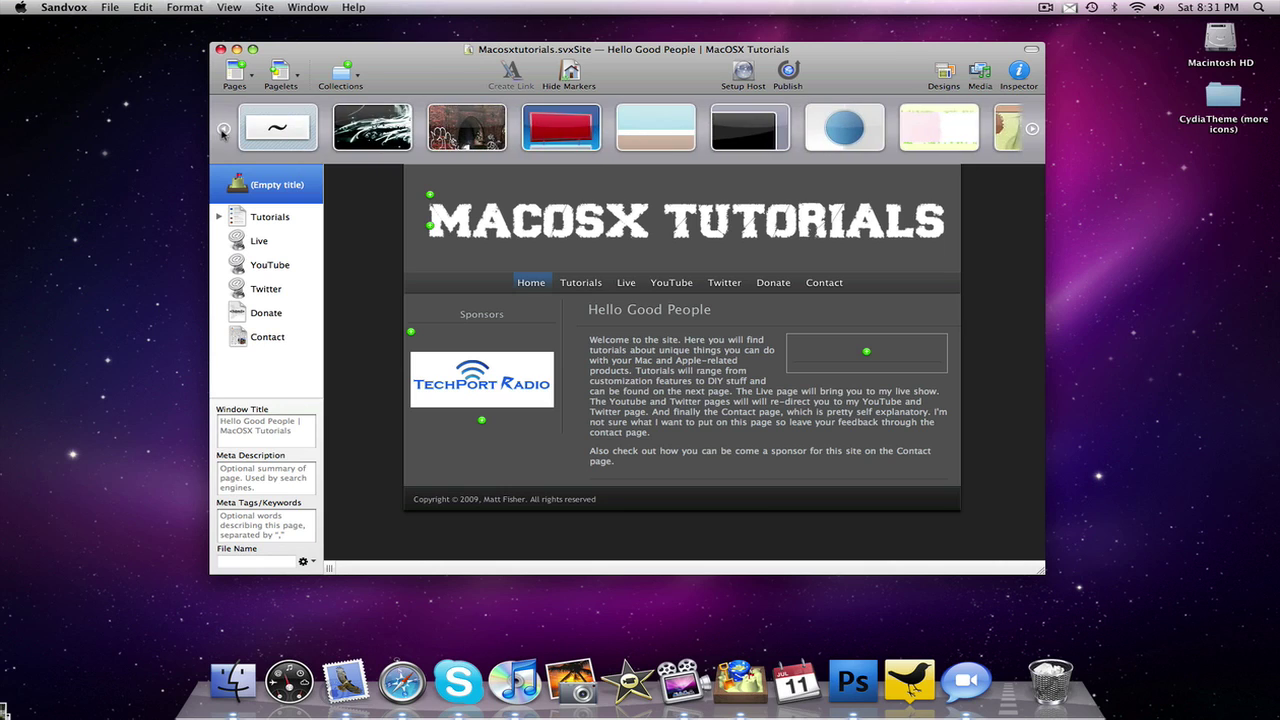
pyautogui.click(223, 131)
pyautogui.click(223, 131)
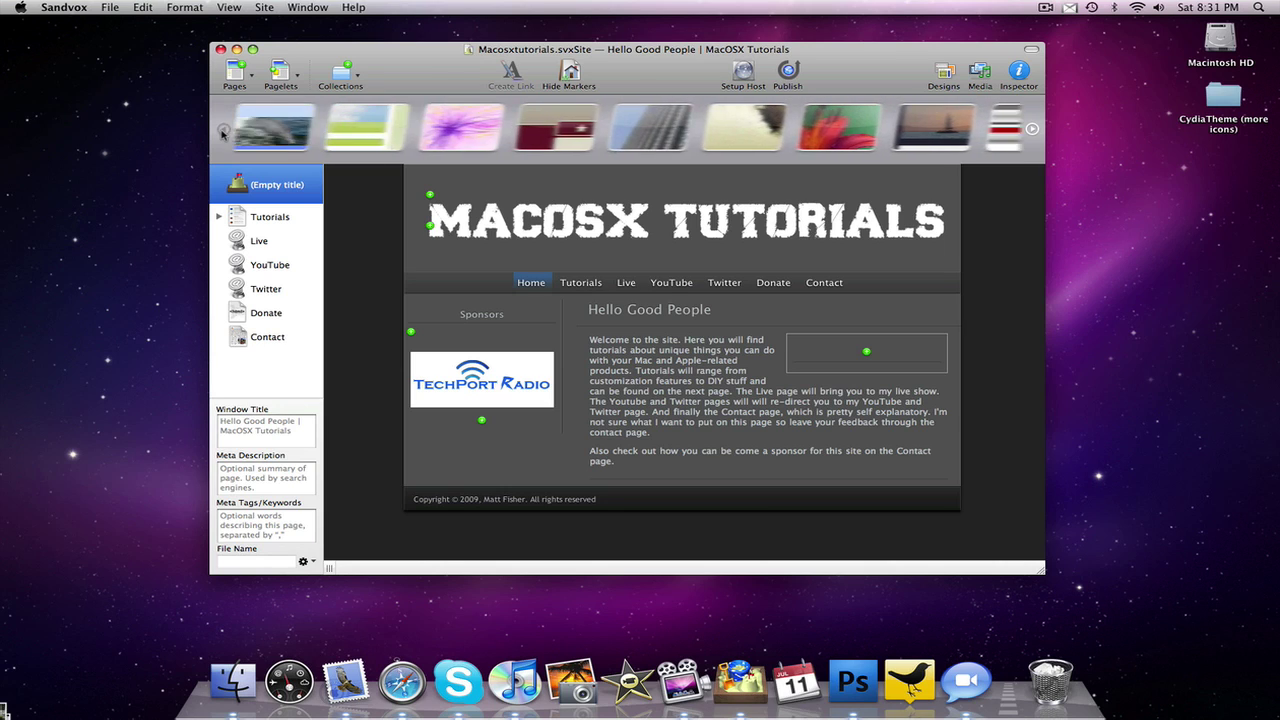
pyautogui.click(223, 131)
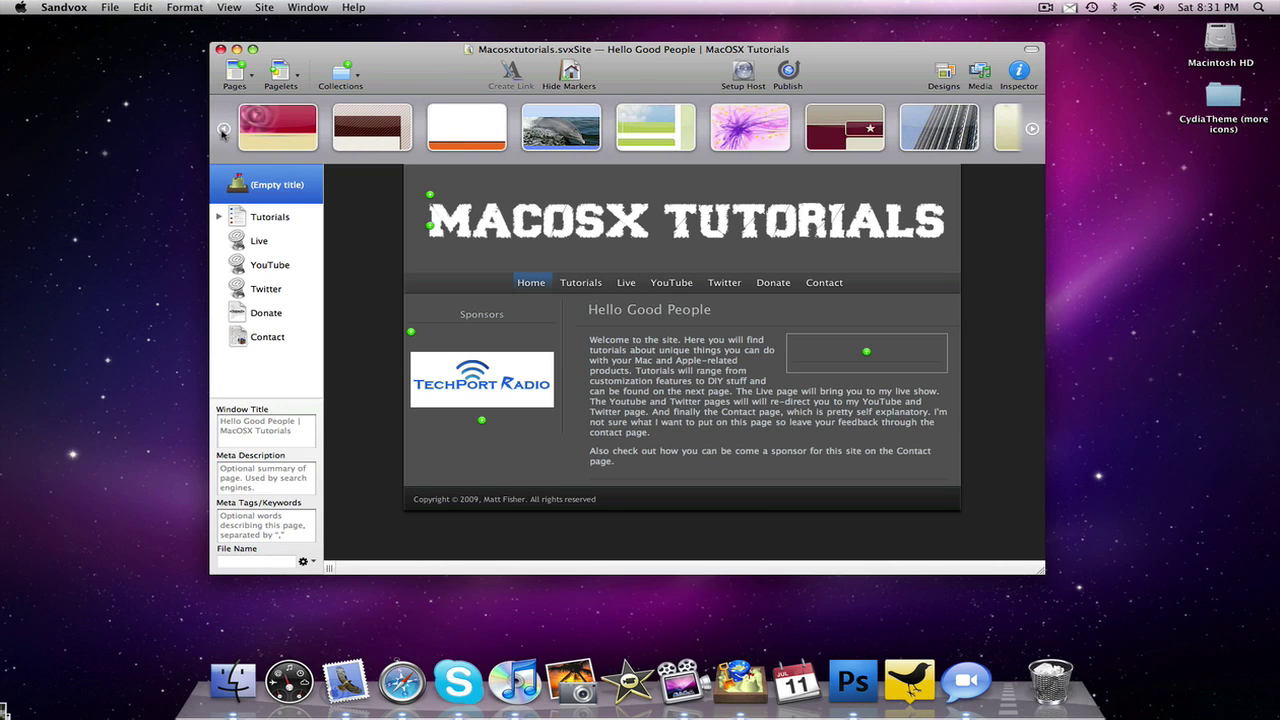
pyautogui.click(223, 131)
pyautogui.click(223, 131)
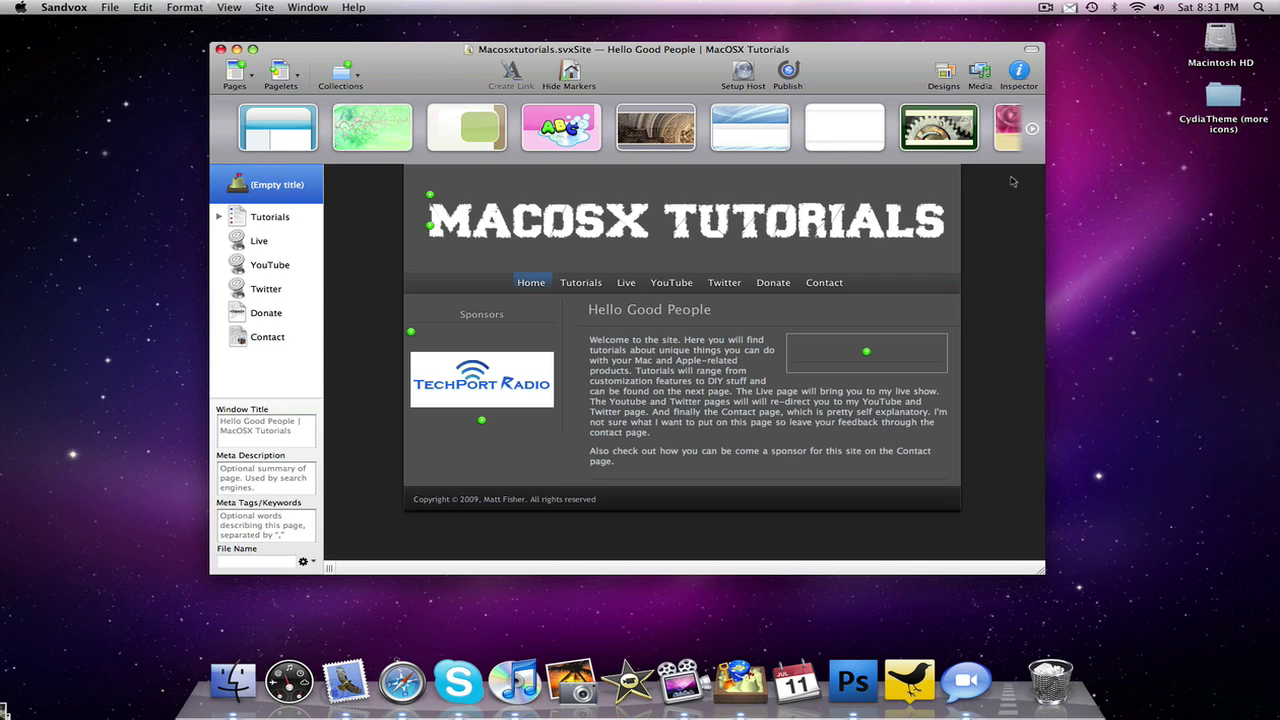
pyautogui.click(1031, 129)
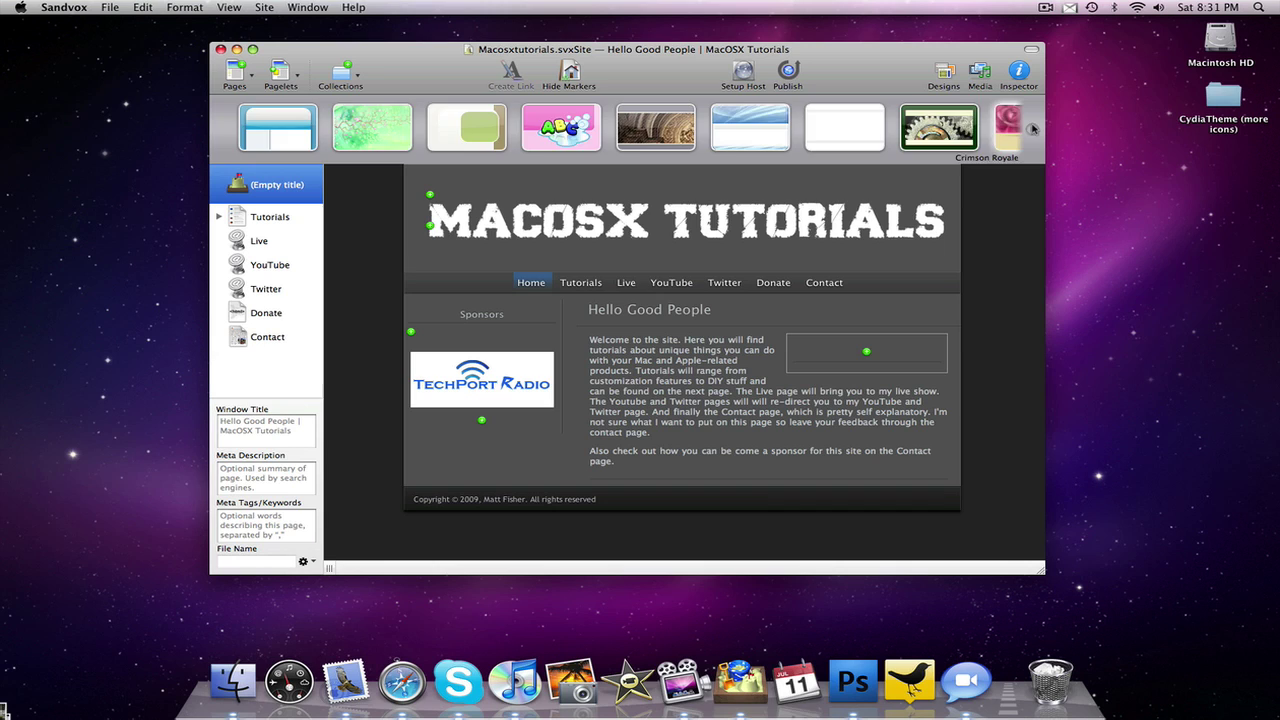
pyautogui.click(1033, 129)
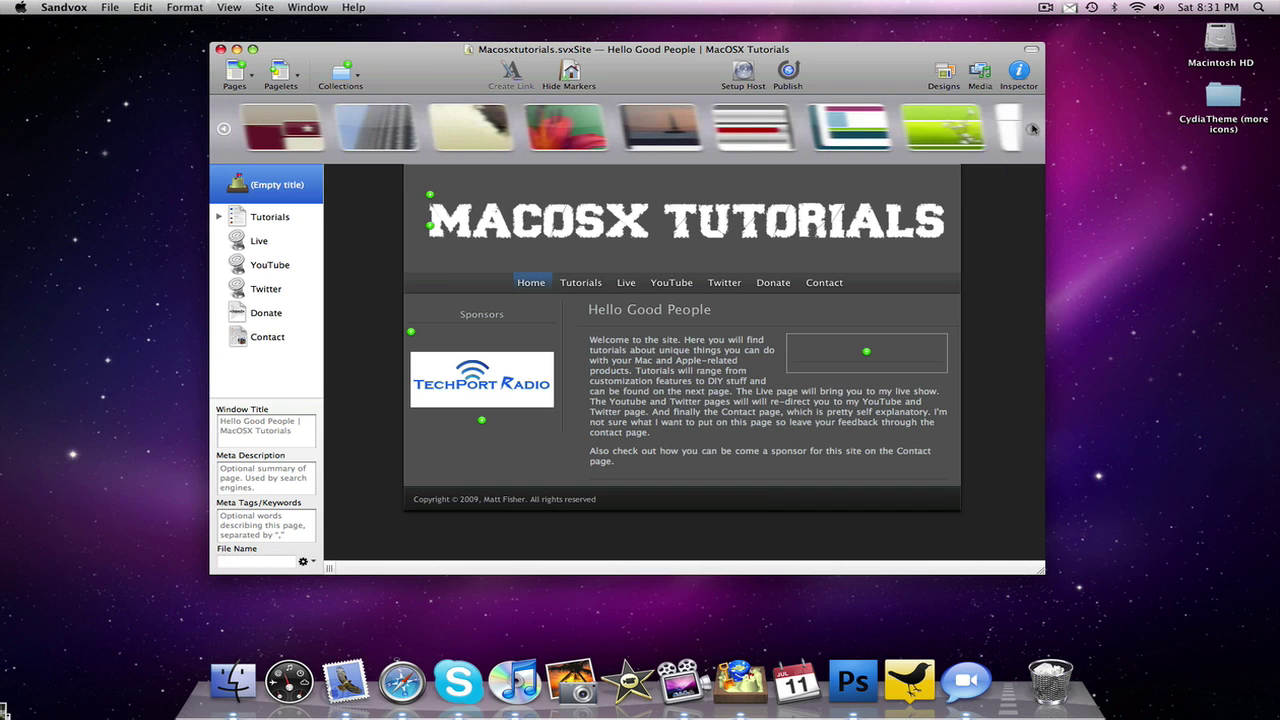
pyautogui.click(1033, 129)
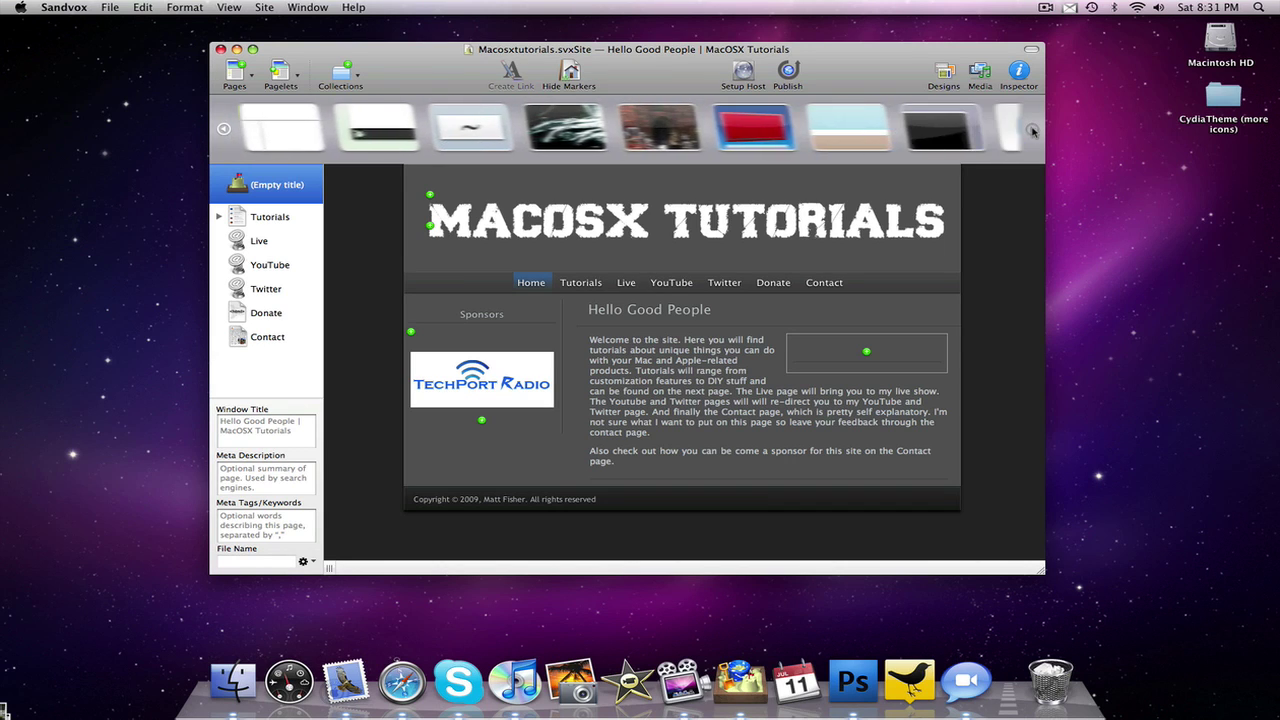
pyautogui.click(945, 73)
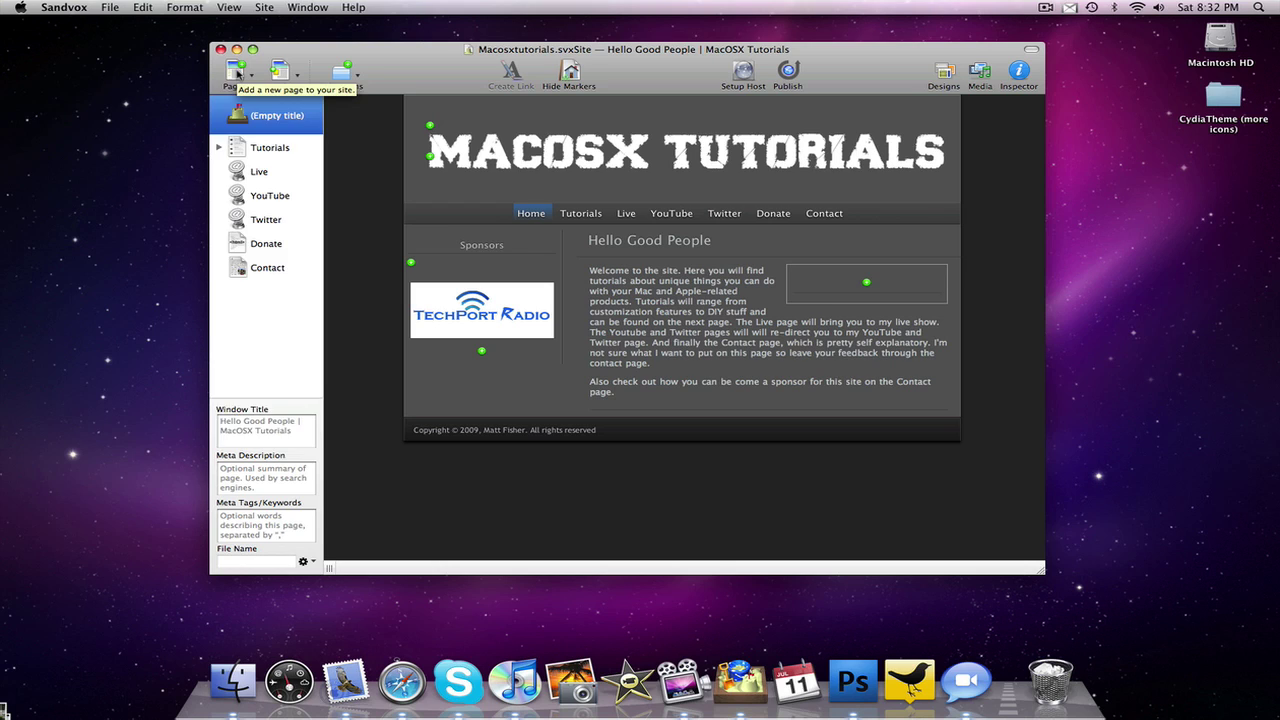
# Review the page types that can be added to the site and view the Live external page
pyautogui.click(239, 75)
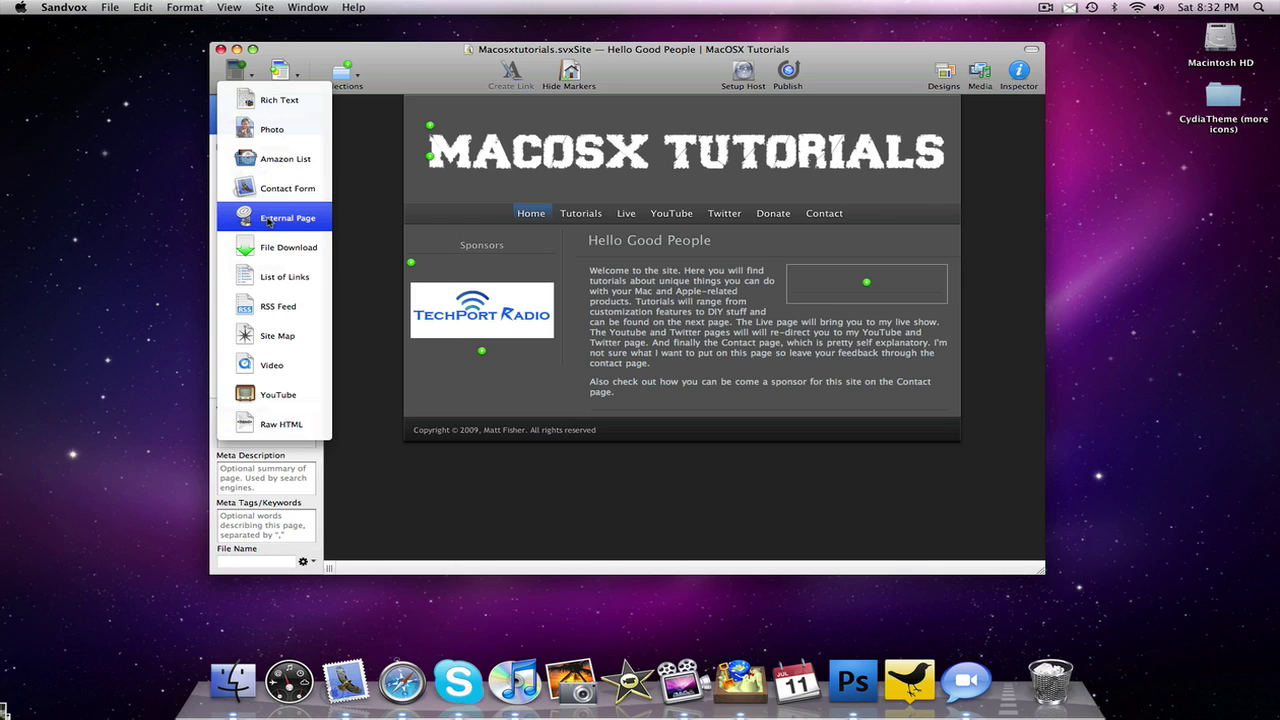
pyautogui.click(363, 240)
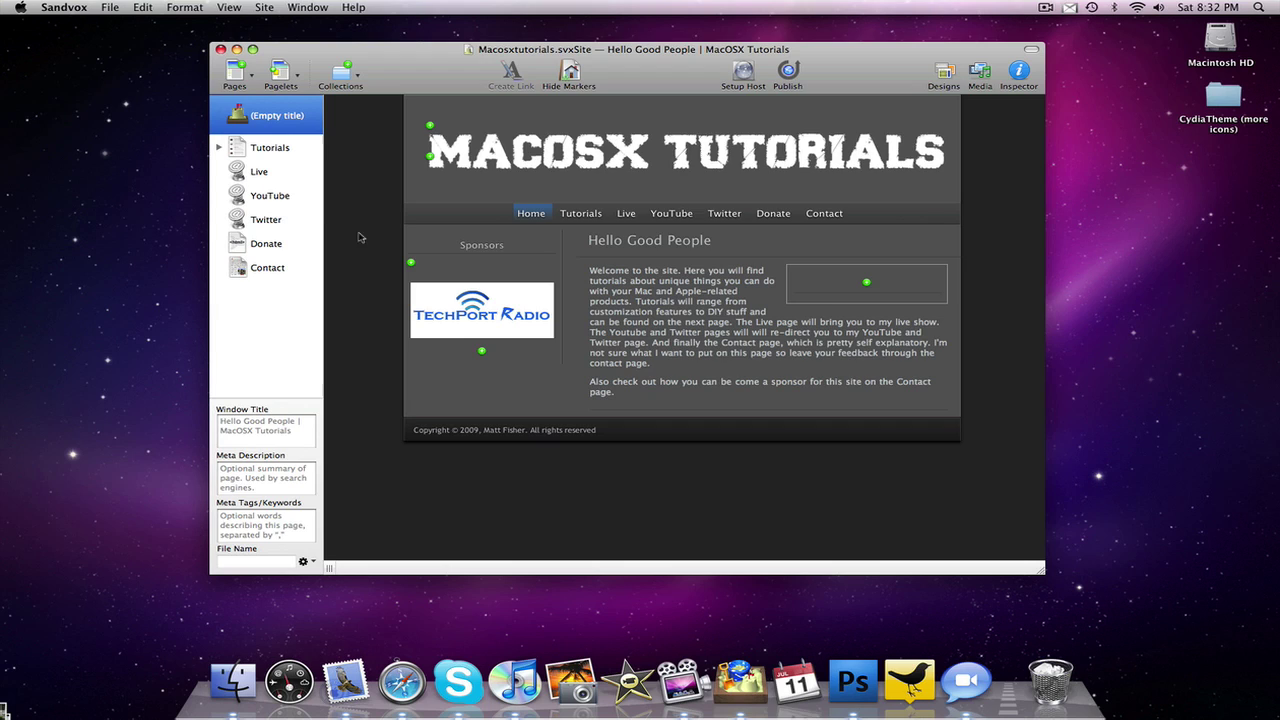
pyautogui.click(275, 180)
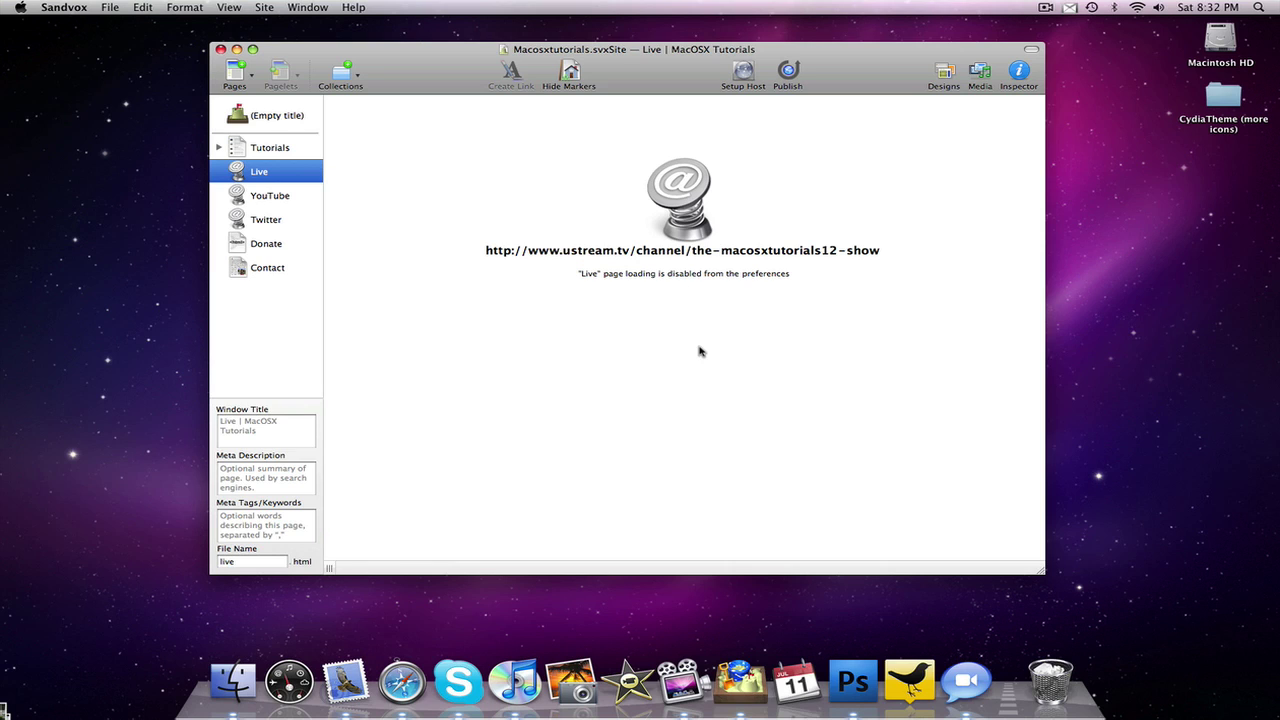
pyautogui.click(289, 122)
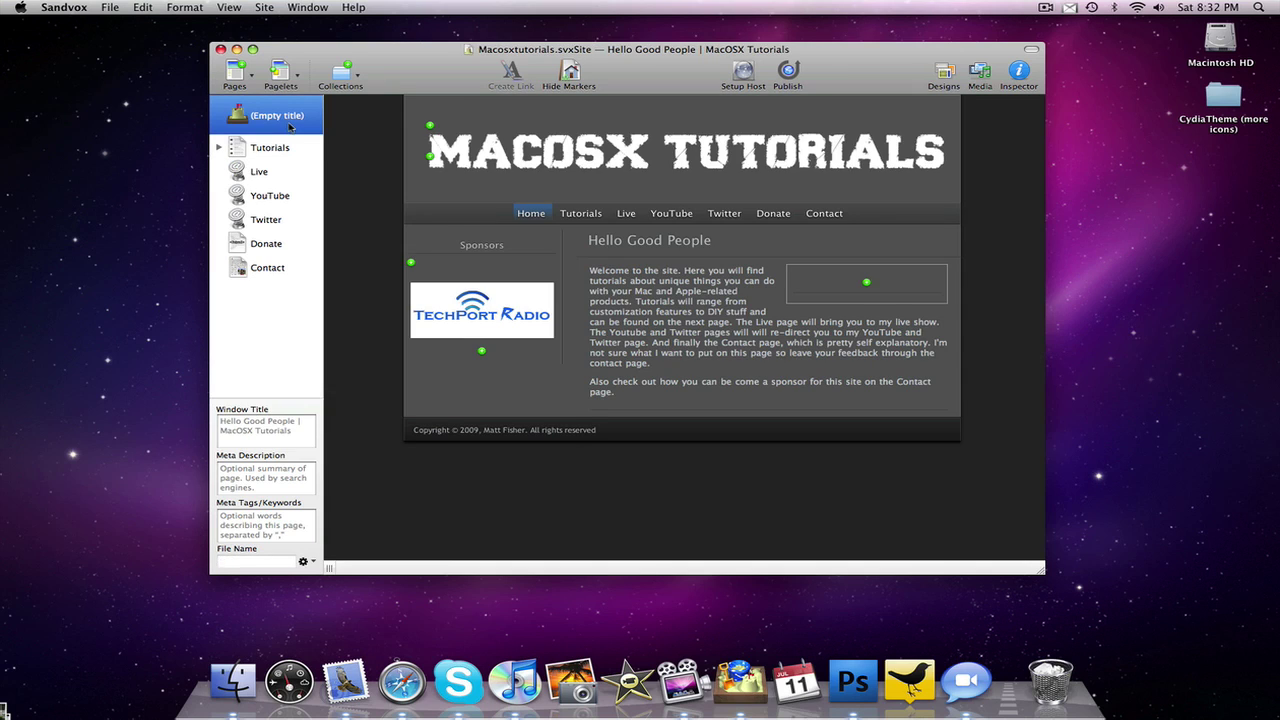
# Review the available pagelet types and examine the service options of the IM Status pagelet on the Contact page
pyautogui.click(282, 72)
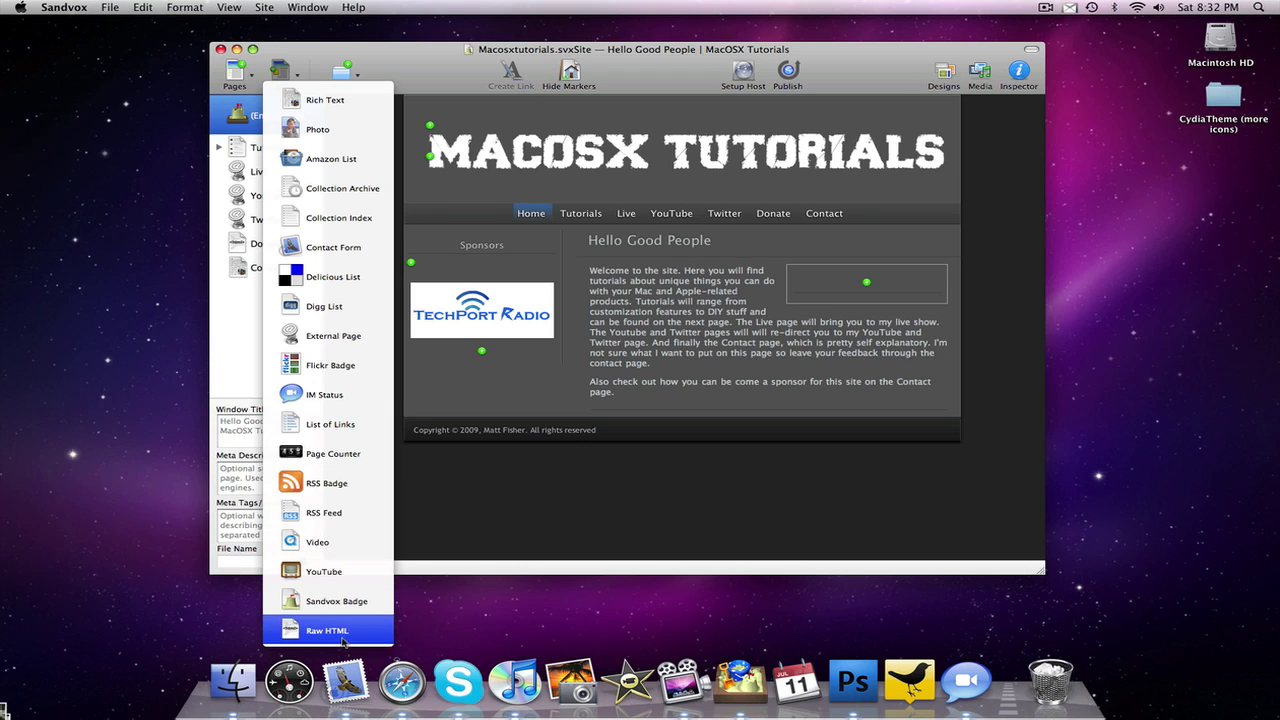
pyautogui.click(439, 494)
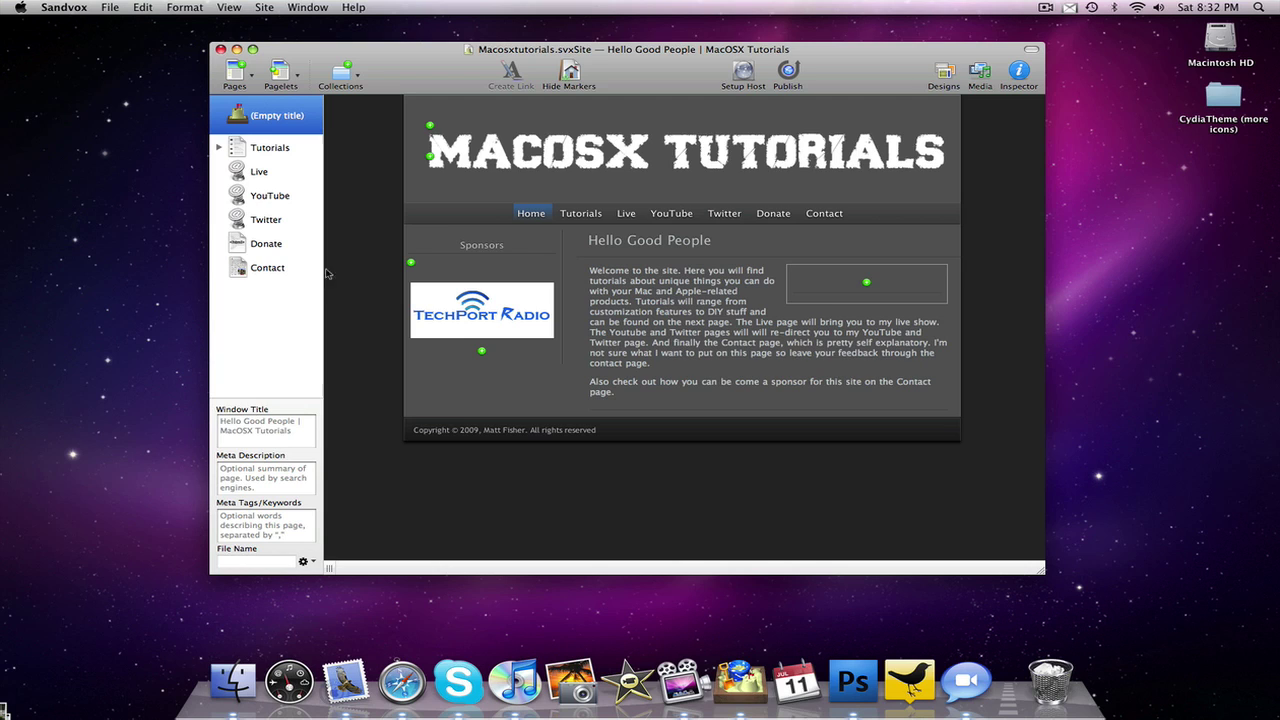
pyautogui.click(276, 270)
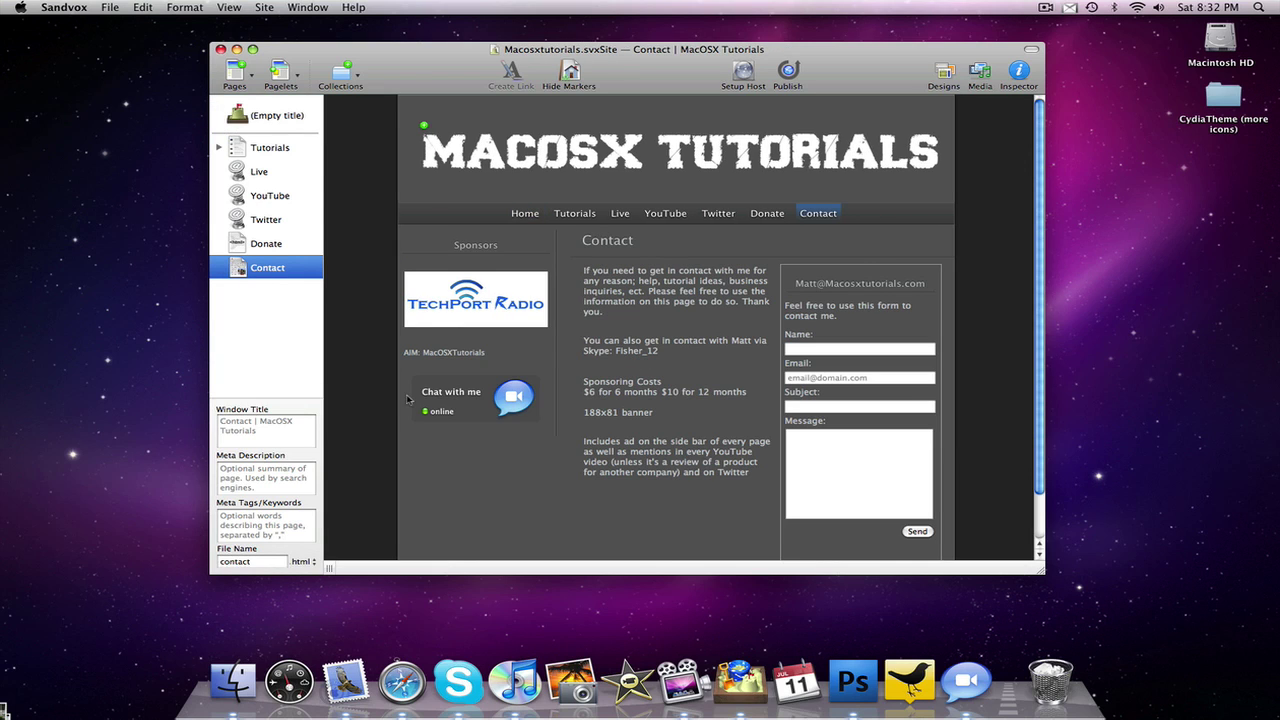
pyautogui.click(509, 347)
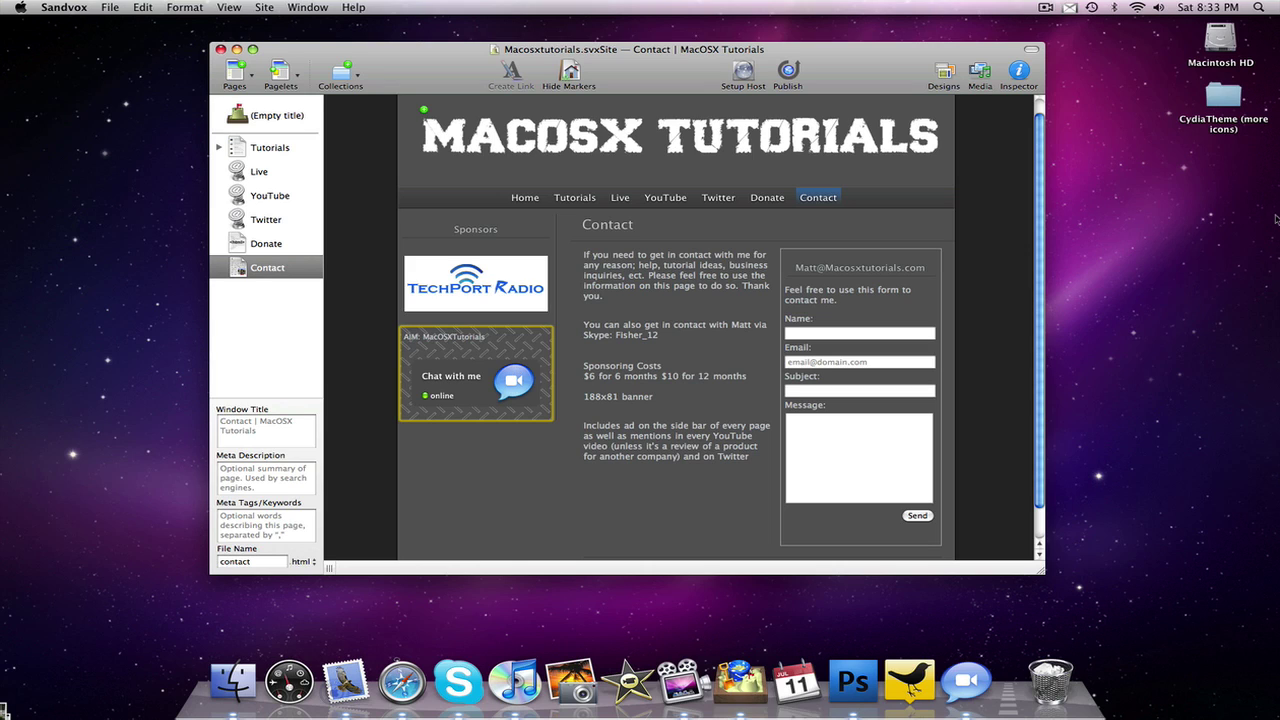
pyautogui.click(1018, 70)
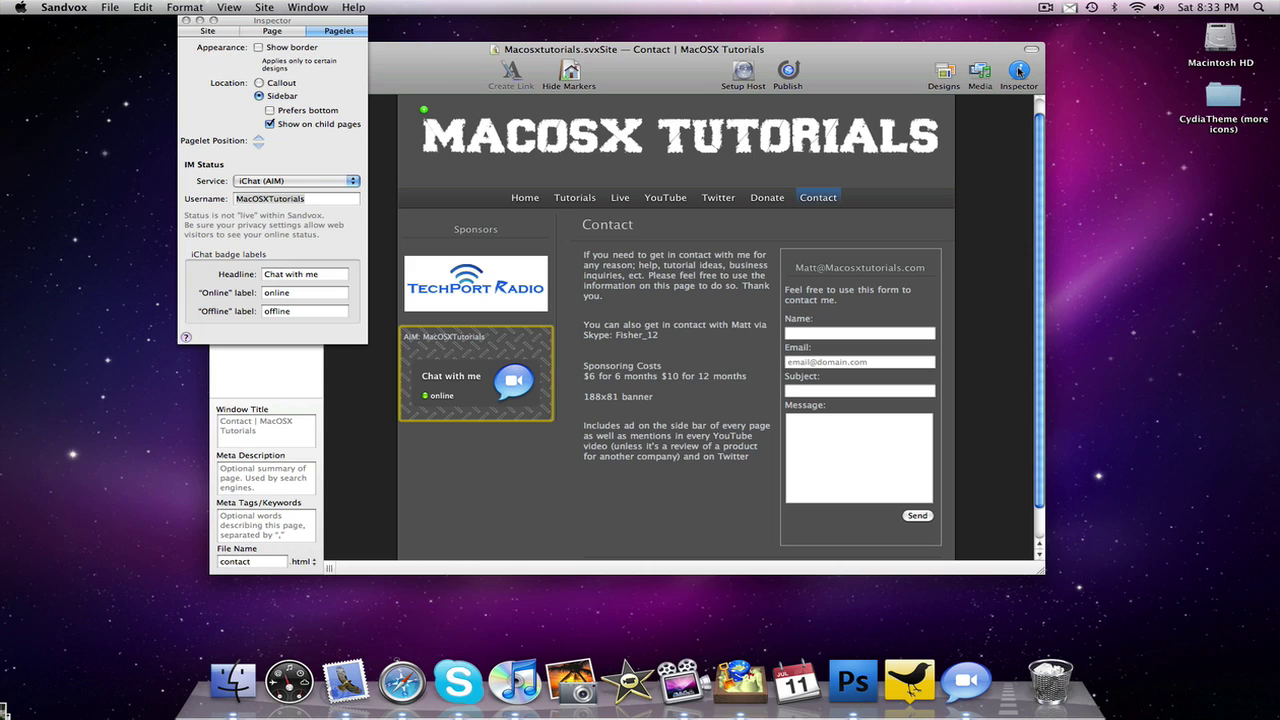
pyautogui.moveTo(310, 22); pyautogui.dragTo(304, 74)
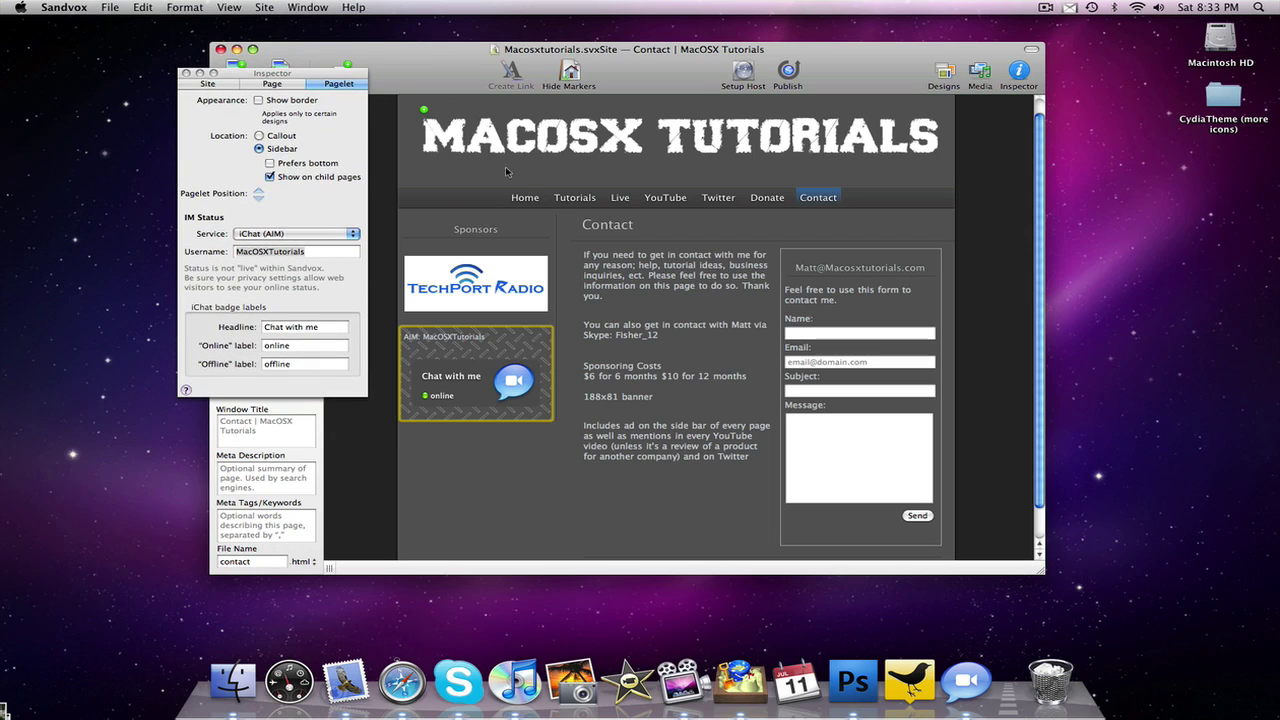
pyautogui.click(273, 234)
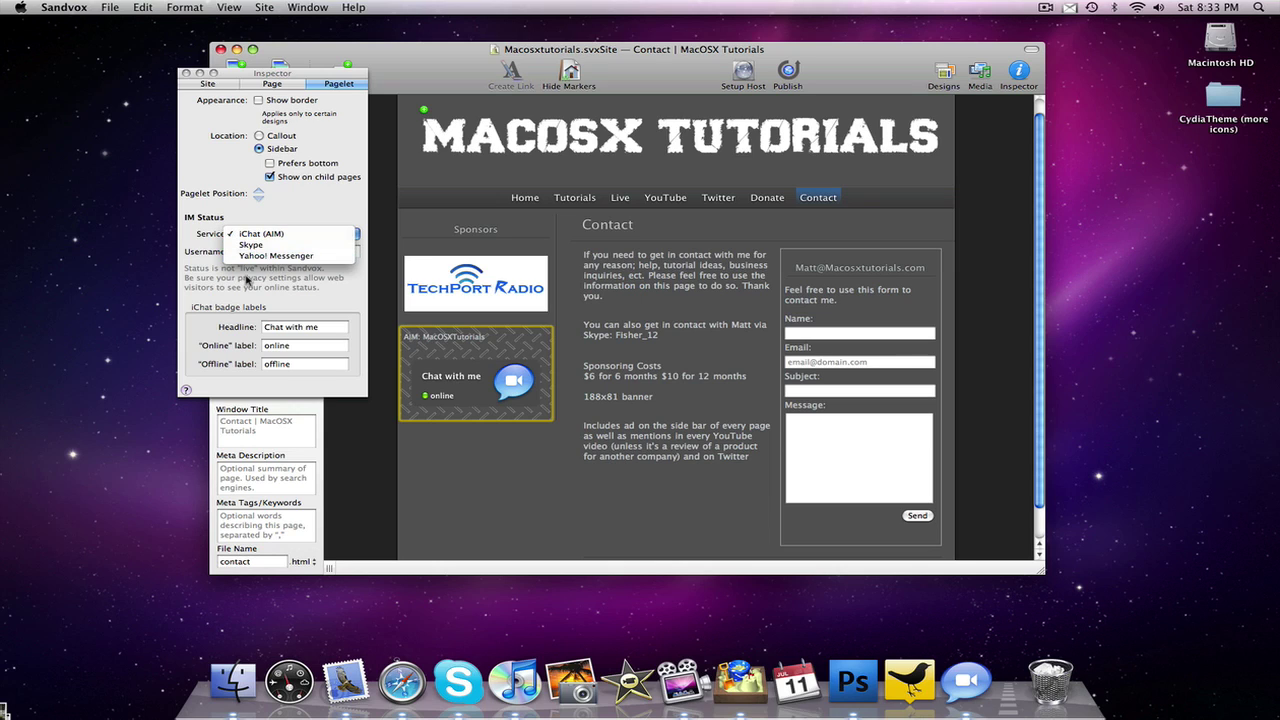
pyautogui.click(217, 279)
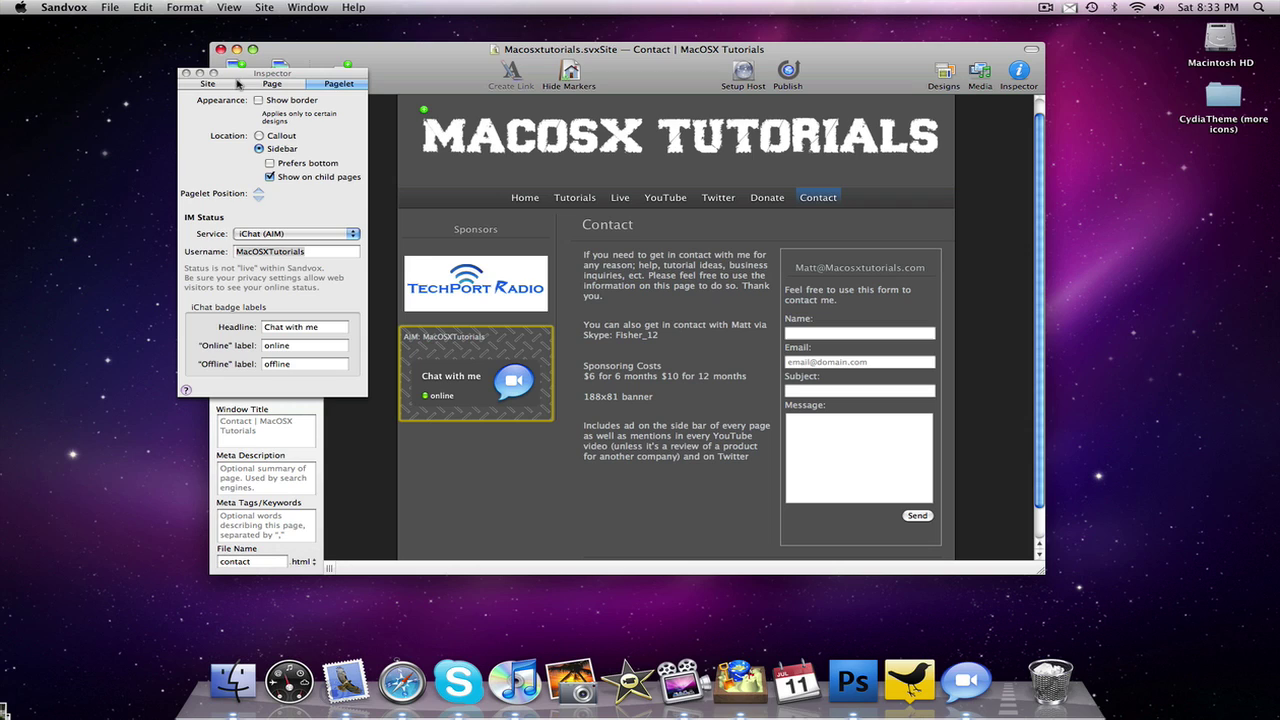
pyautogui.click(187, 74)
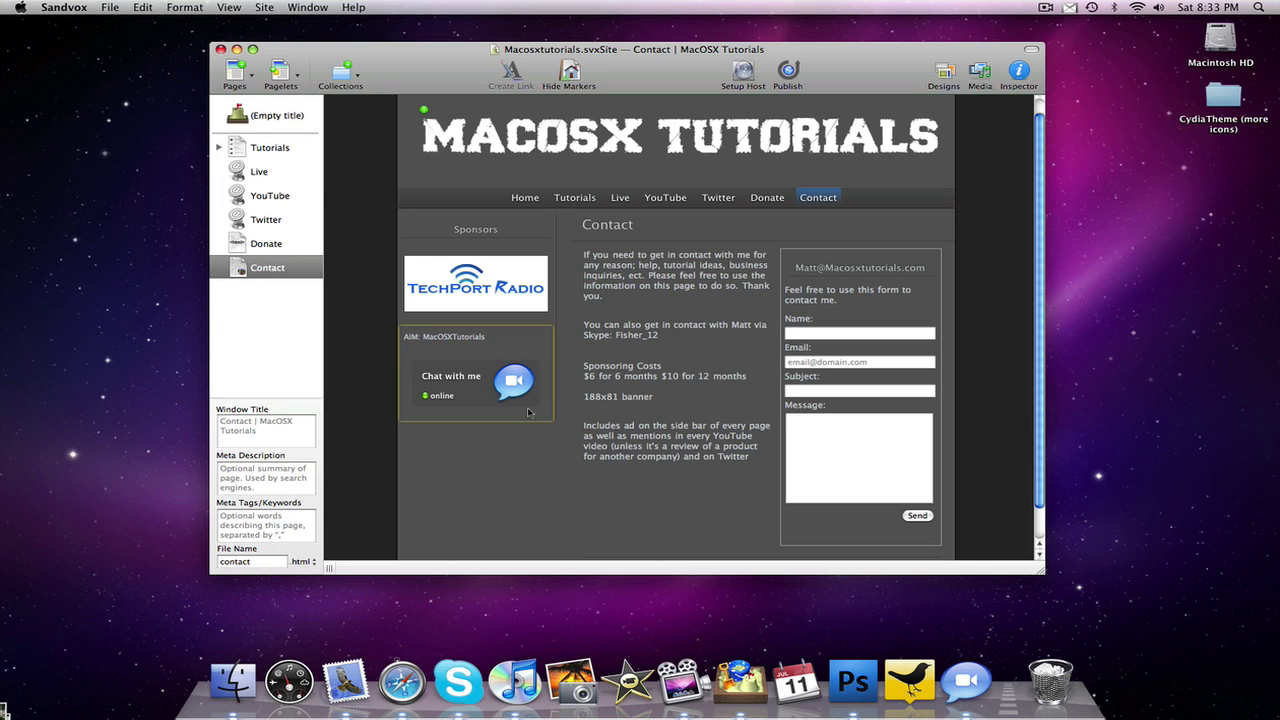
# Examine the field type options of the Contact page's contact form, and view the Donate page
pyautogui.click(935, 260)
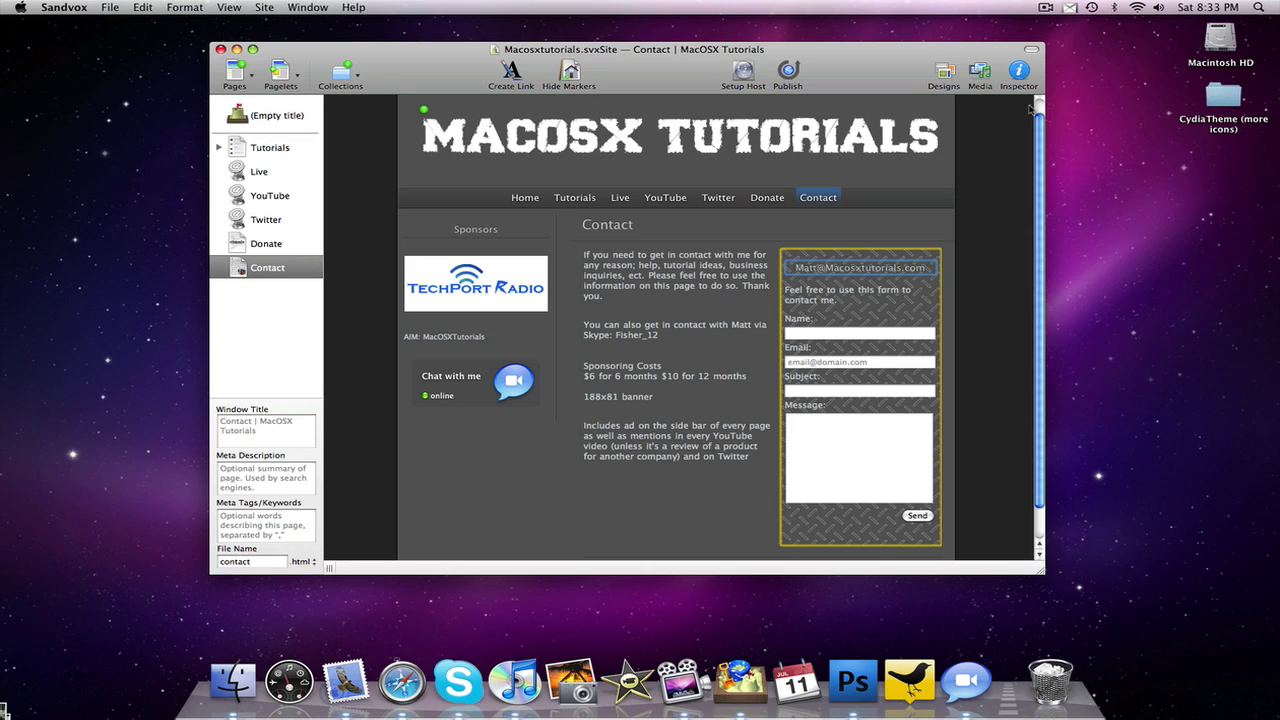
pyautogui.click(1019, 72)
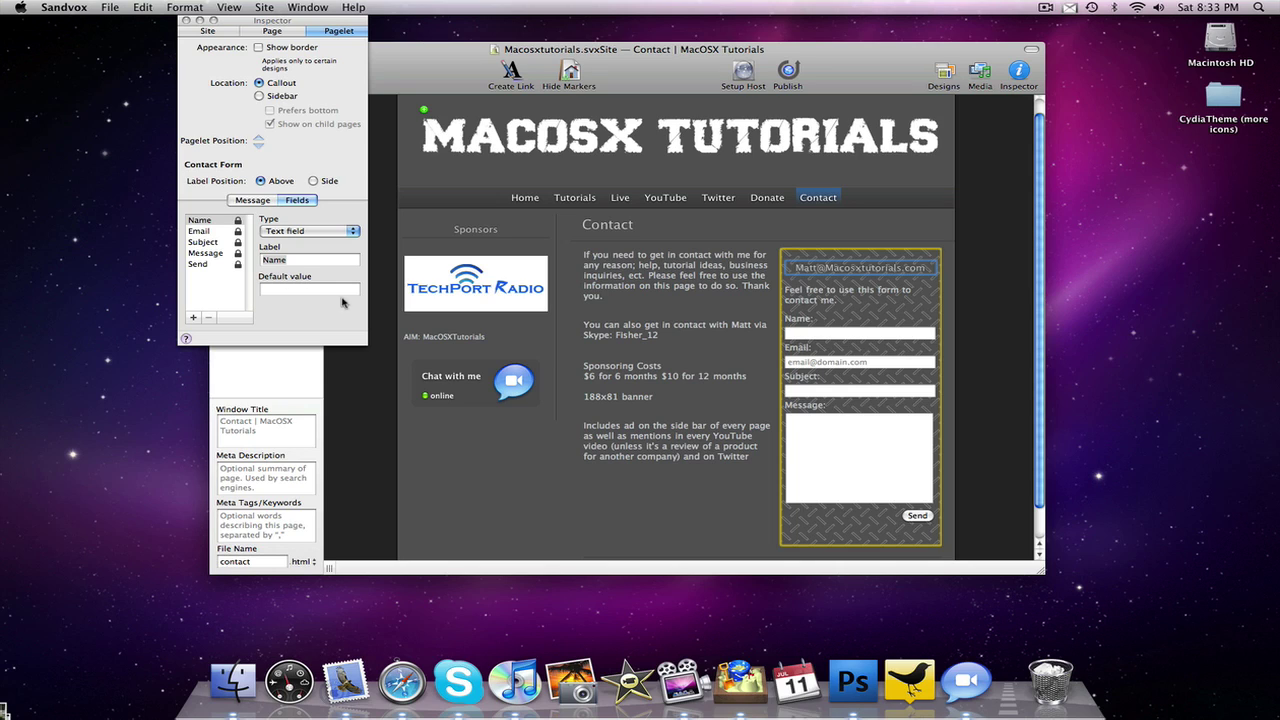
pyautogui.click(292, 232)
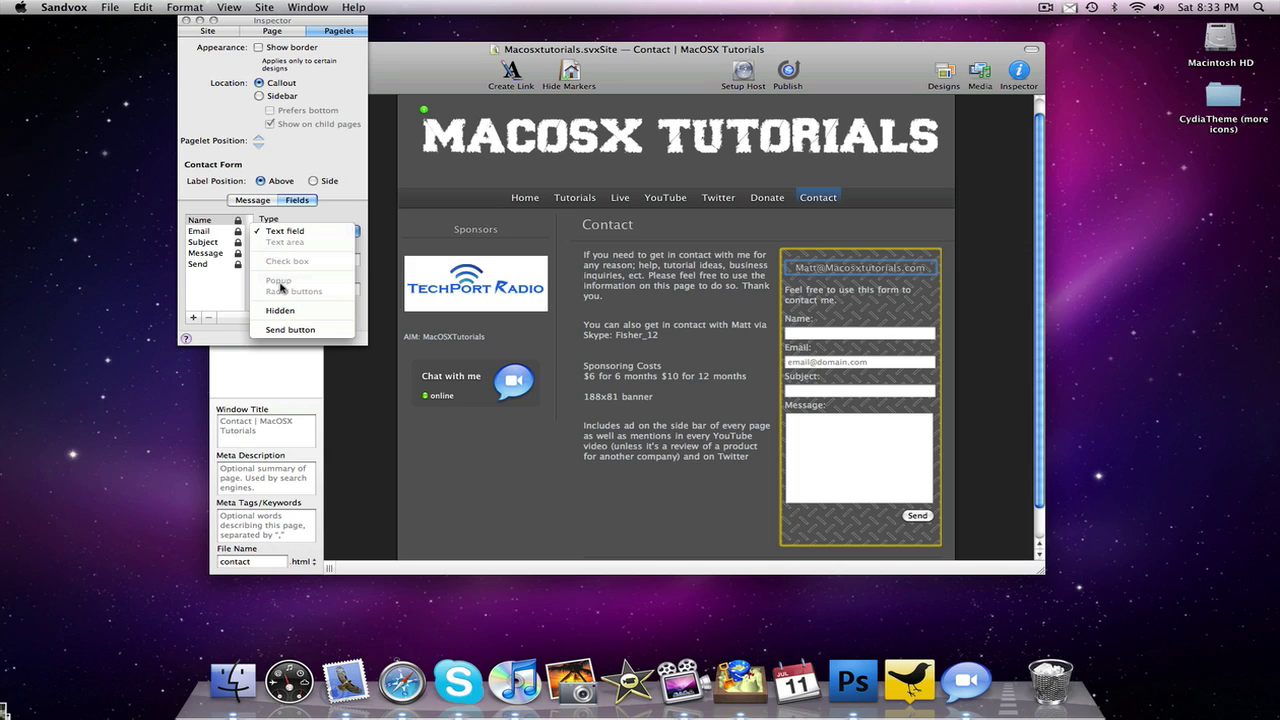
pyautogui.click(352, 210)
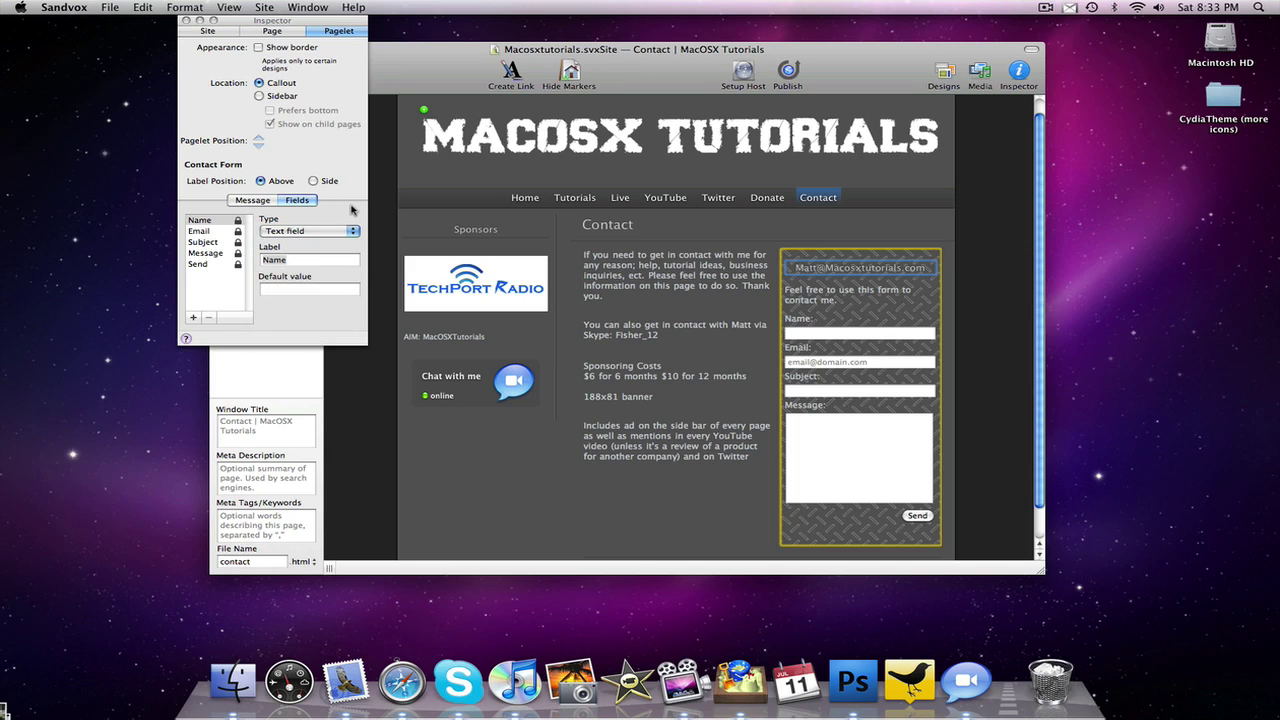
pyautogui.click(186, 21)
pyautogui.click(280, 244)
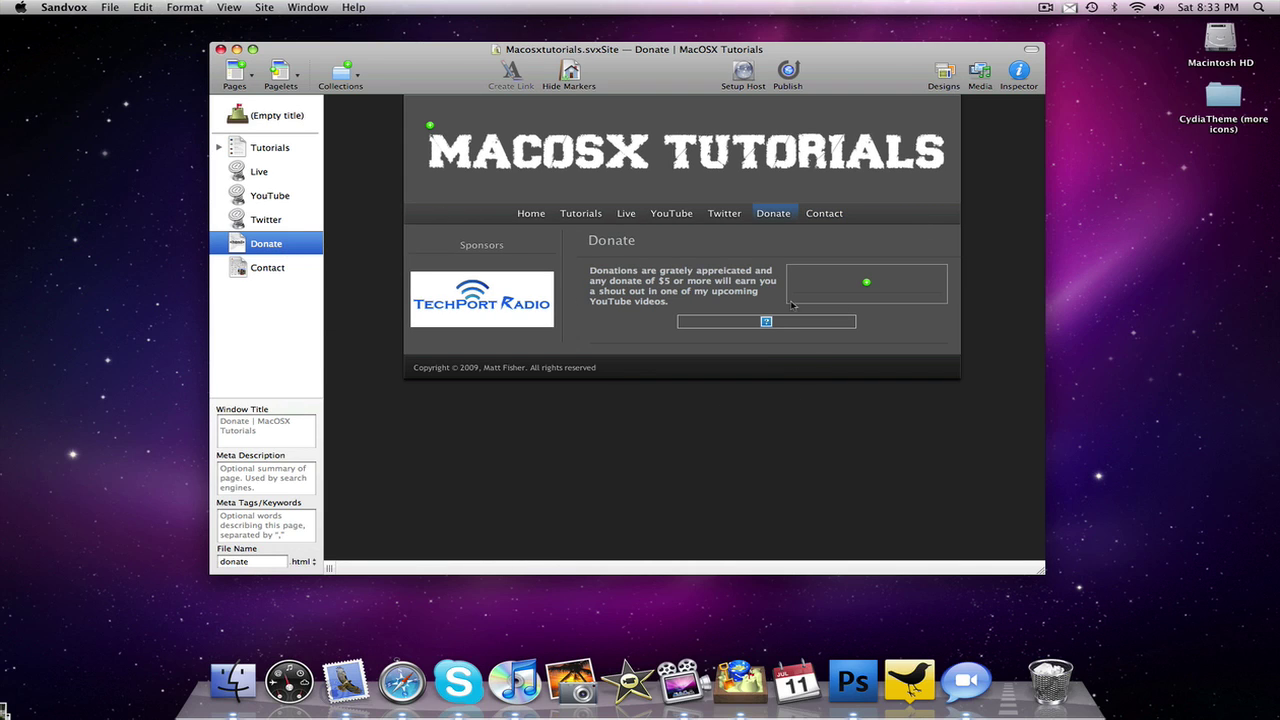
# Inspect the site-wide properties and Google settings from the home page, including site verification, sitemap and analytics
pyautogui.click(278, 127)
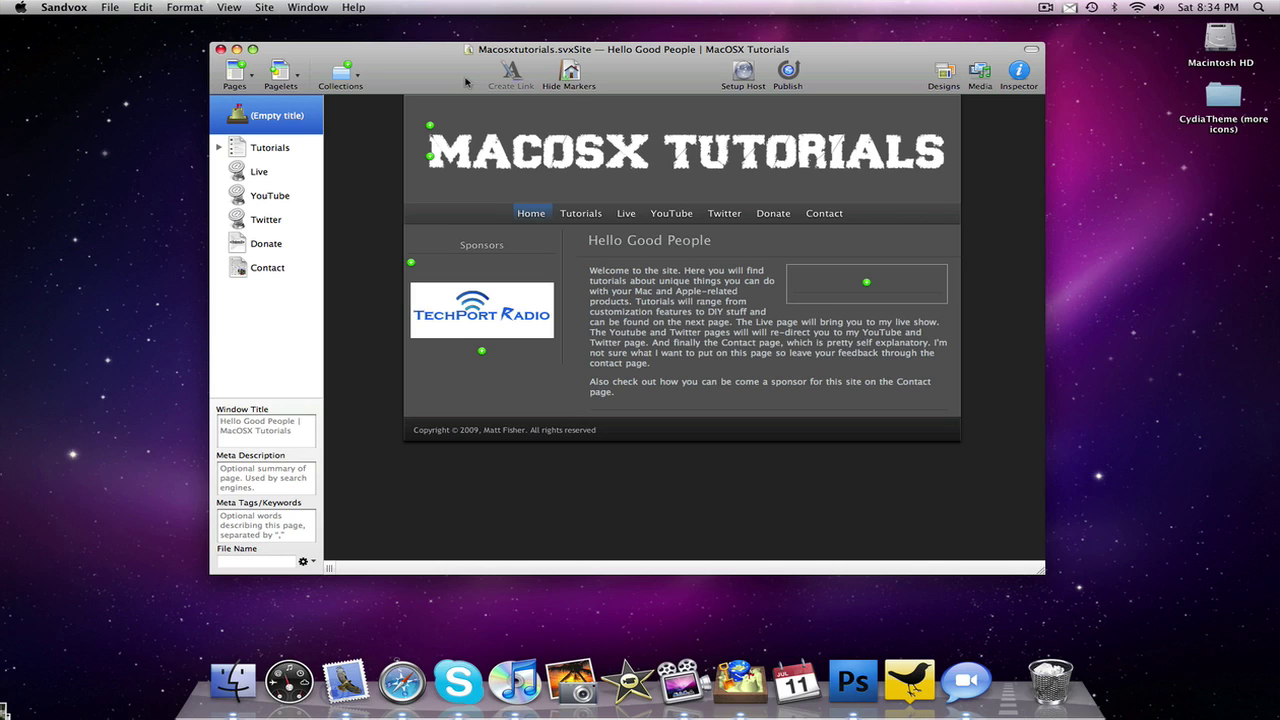
pyautogui.click(1020, 75)
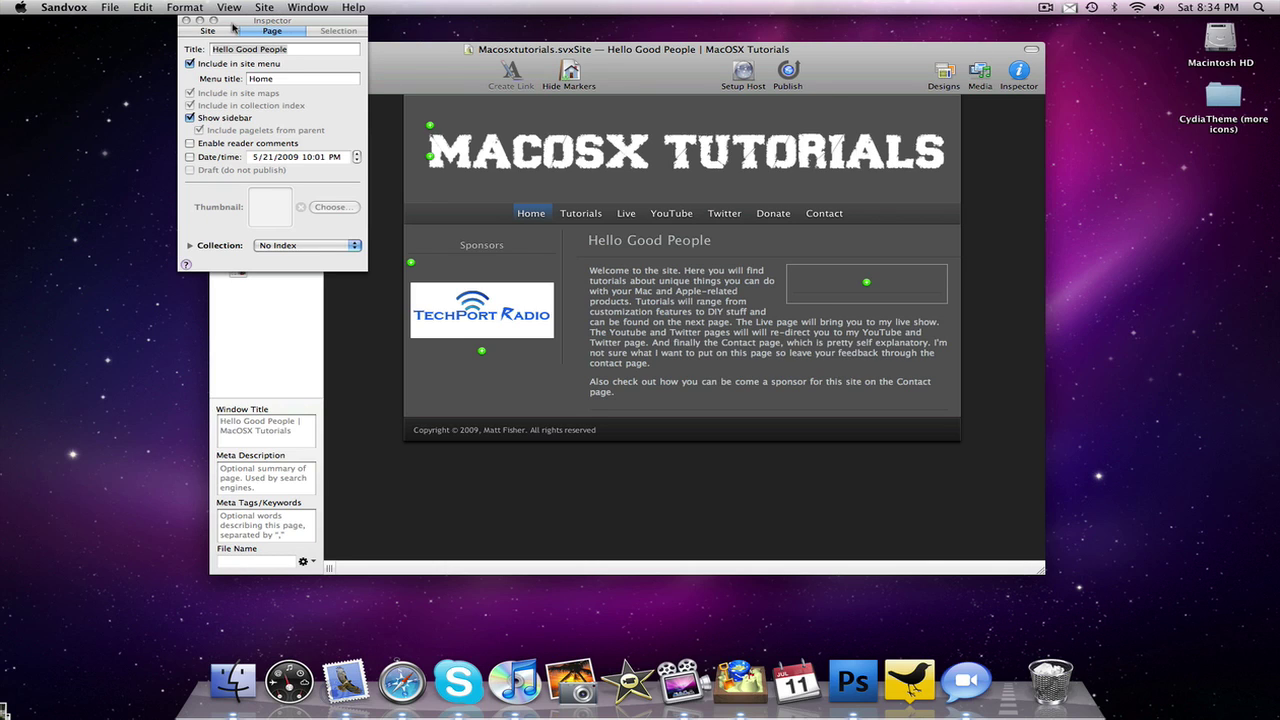
pyautogui.click(228, 31)
pyautogui.moveTo(262, 22); pyautogui.dragTo(318, 42)
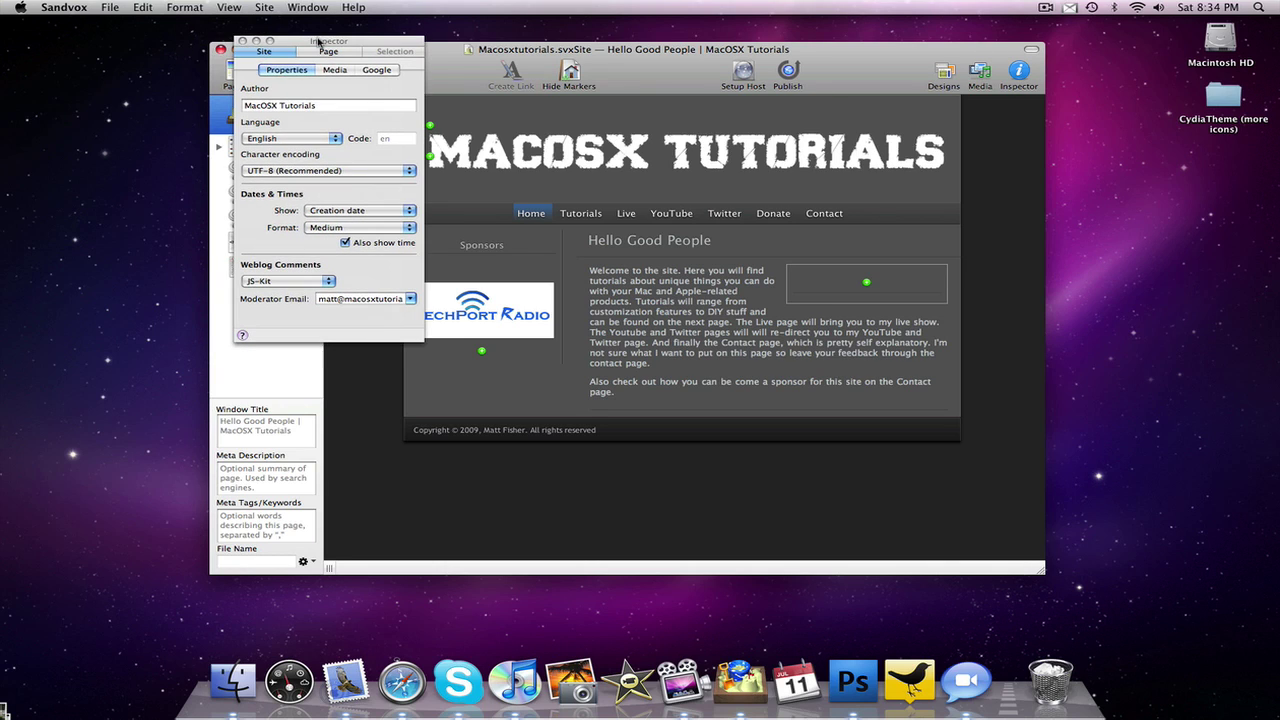
pyautogui.click(380, 70)
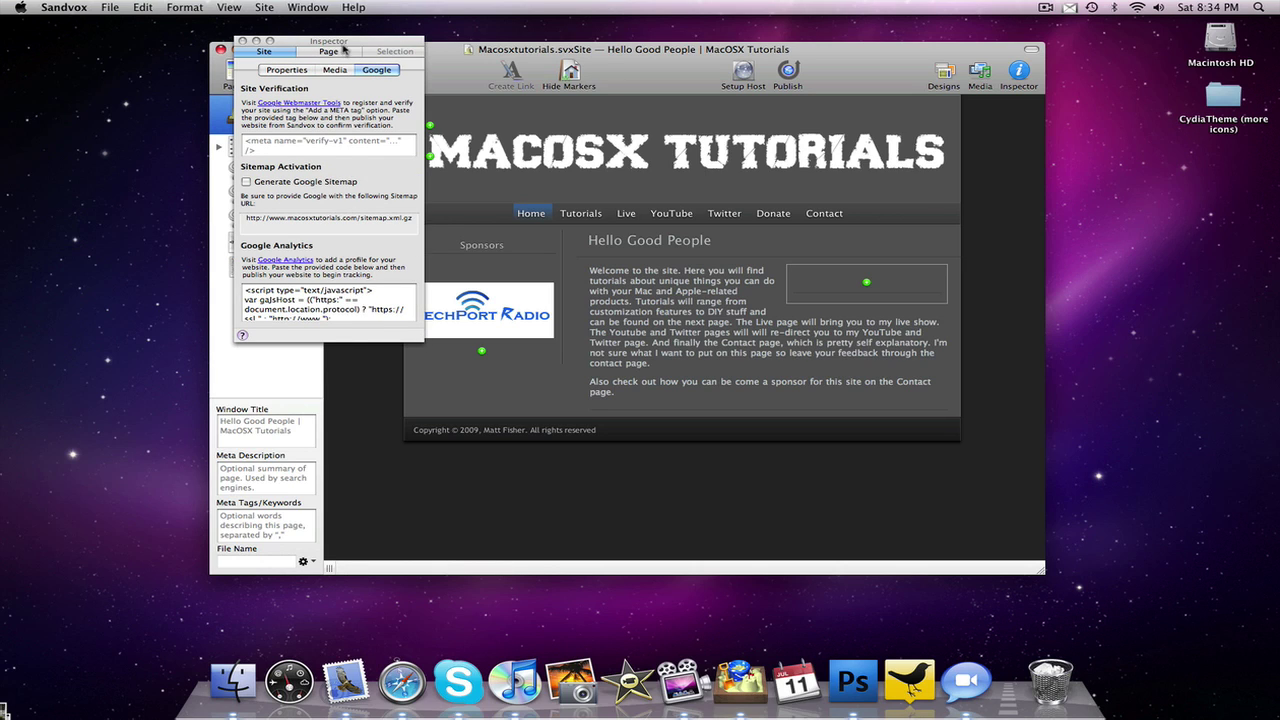
pyautogui.moveTo(346, 47); pyautogui.dragTo(448, 247)
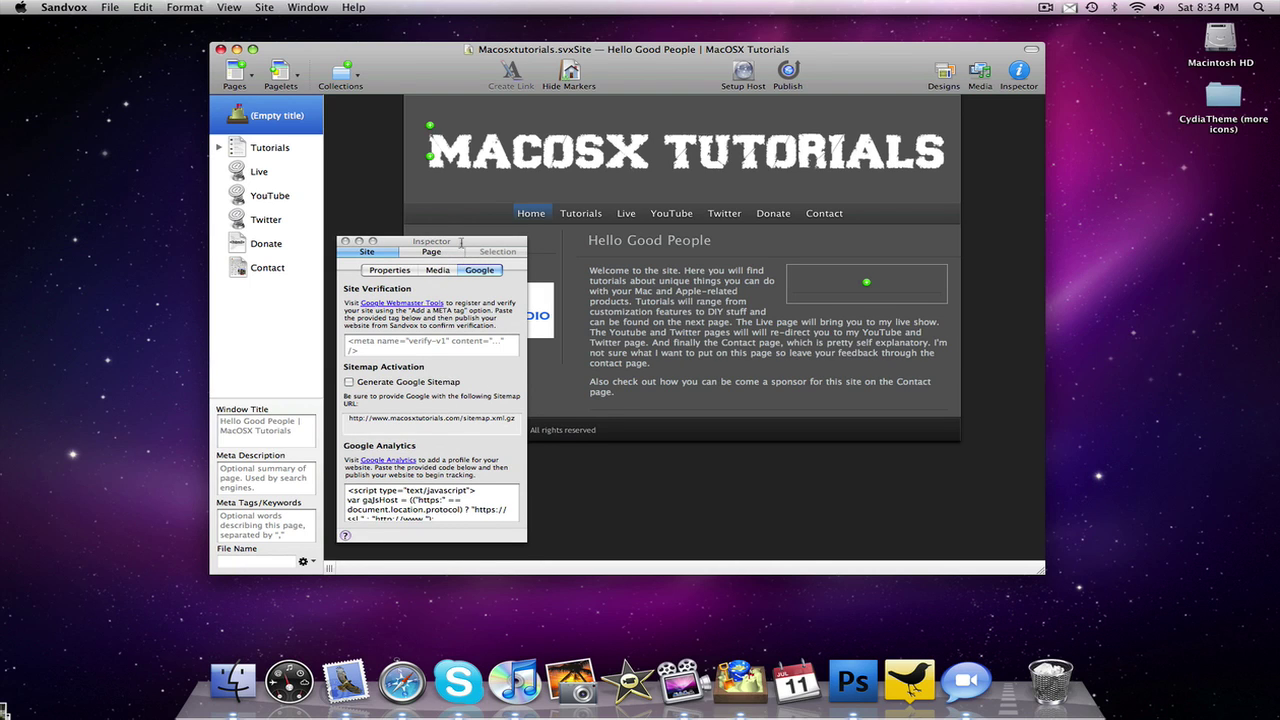
pyautogui.moveTo(463, 241); pyautogui.dragTo(400, 42)
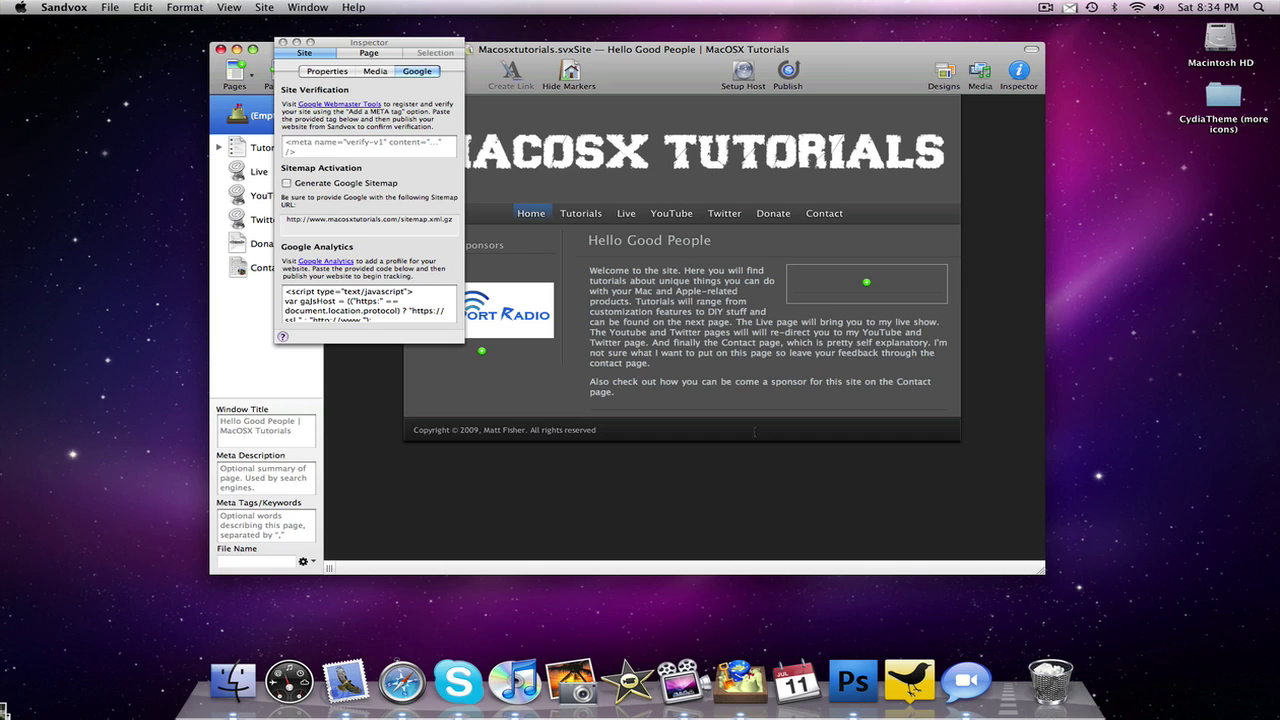
pyautogui.click(283, 44)
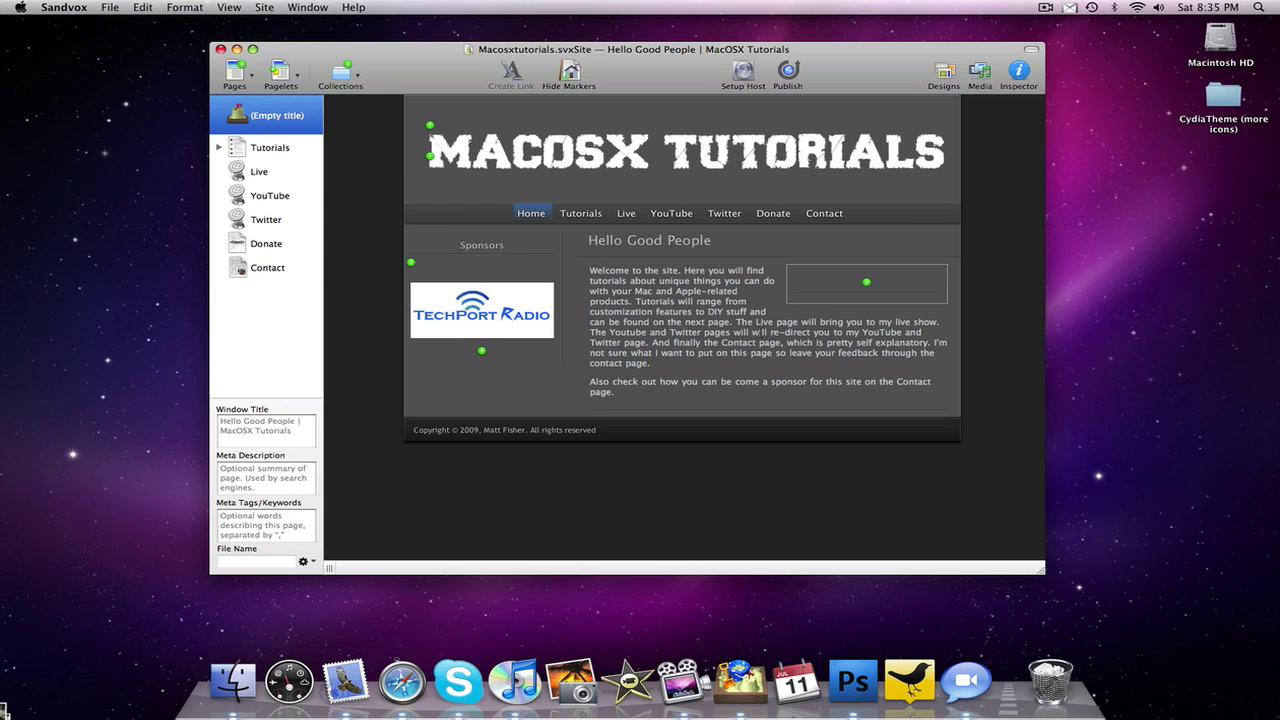
# View the Contact page and examine its sponsoring costs, chat status pagelet and contact form
pyautogui.click(814, 215)
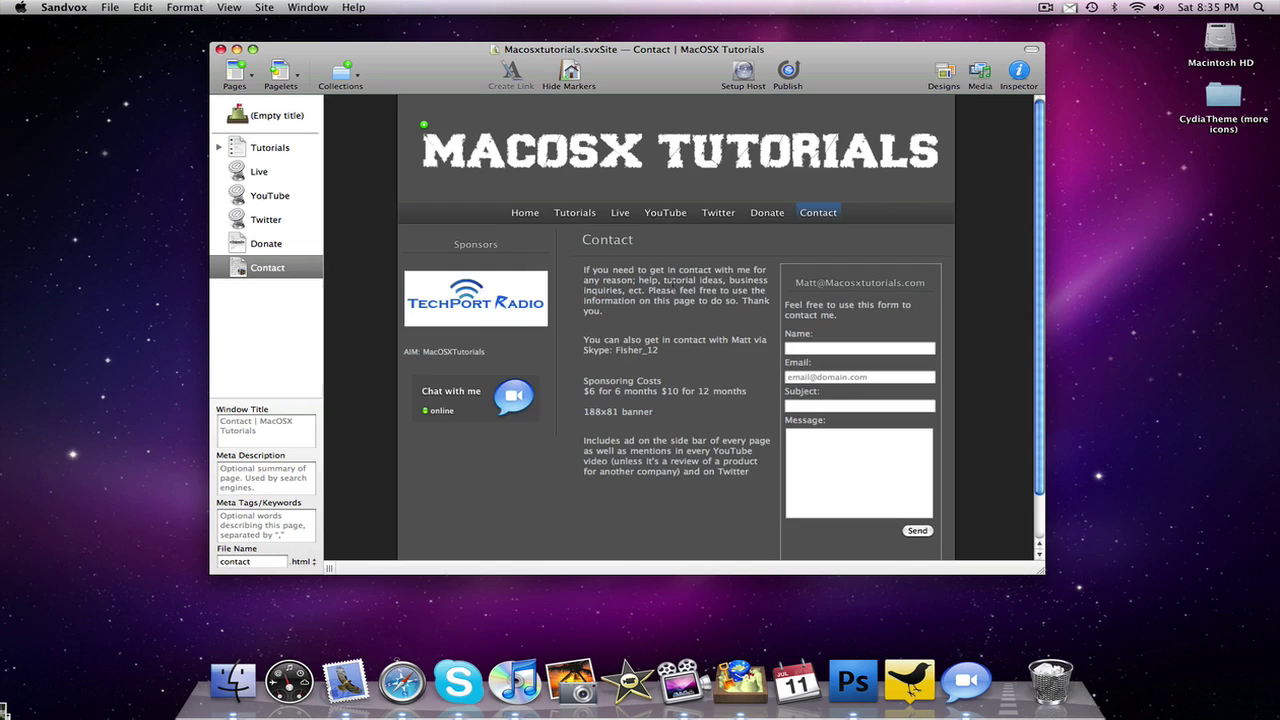
pyautogui.scroll(-2, 744, 312)
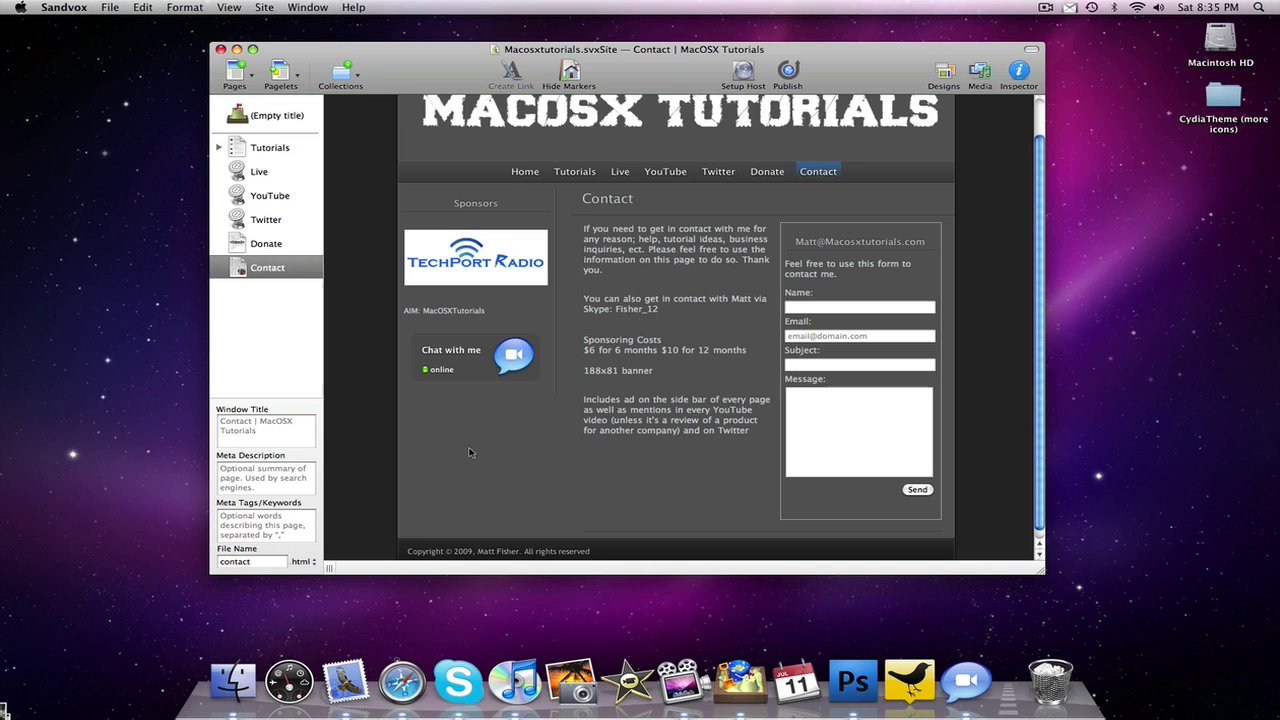
pyautogui.click(880, 308)
pyautogui.click(900, 242)
pyautogui.scroll(-1, 981, 181)
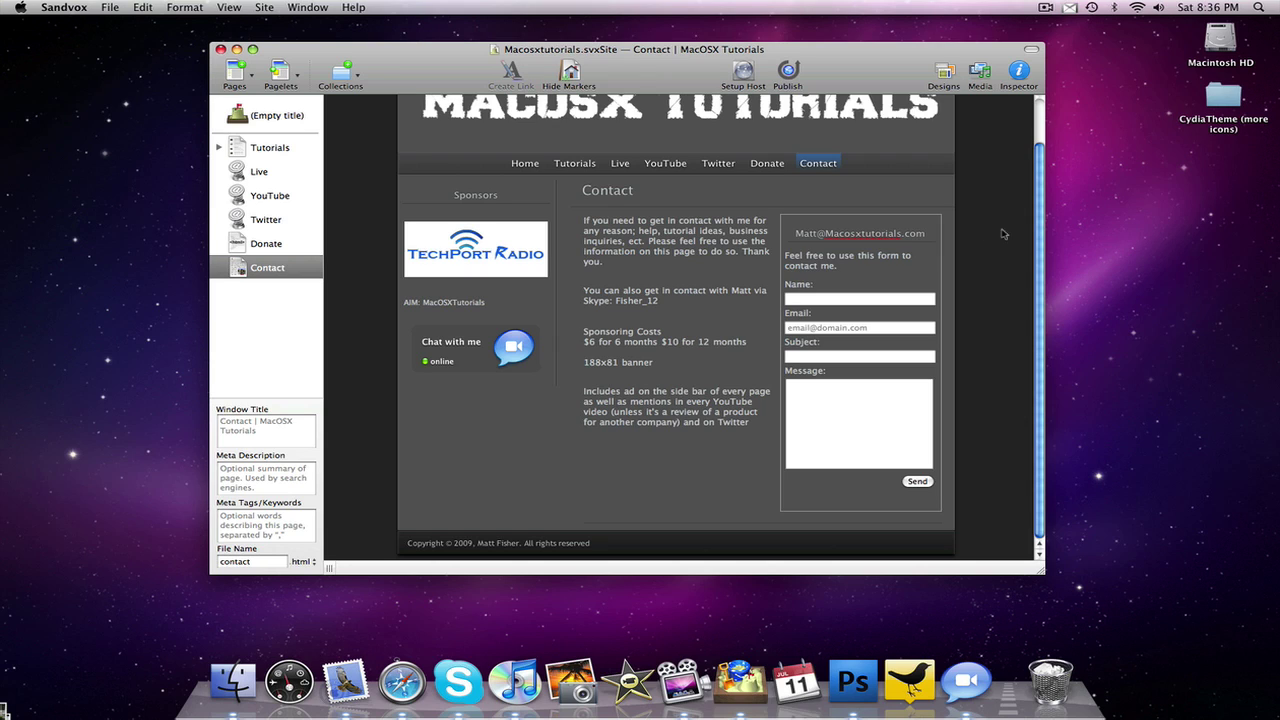
# Review the available pagelet types from the Contact page, and again from the home page through to Raw HTML
pyautogui.click(276, 75)
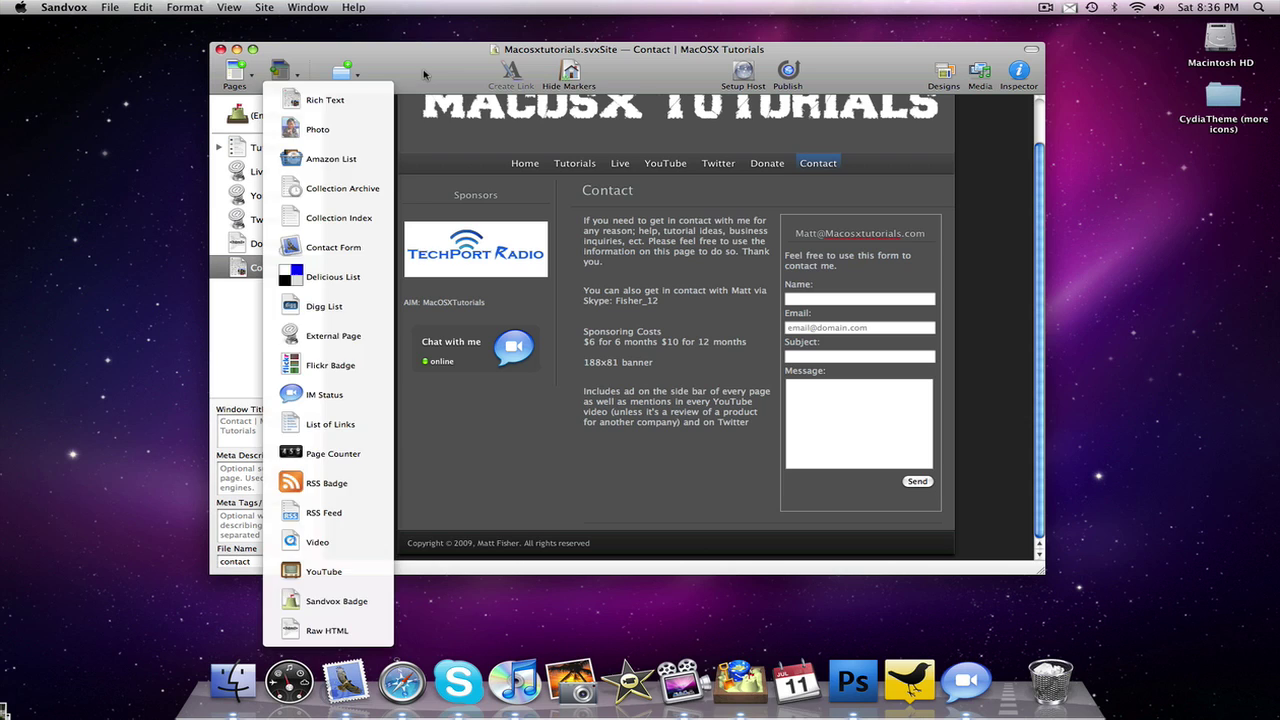
pyautogui.click(395, 140)
pyautogui.scroll(2, 395, 140)
pyautogui.scroll(2, 395, 140)
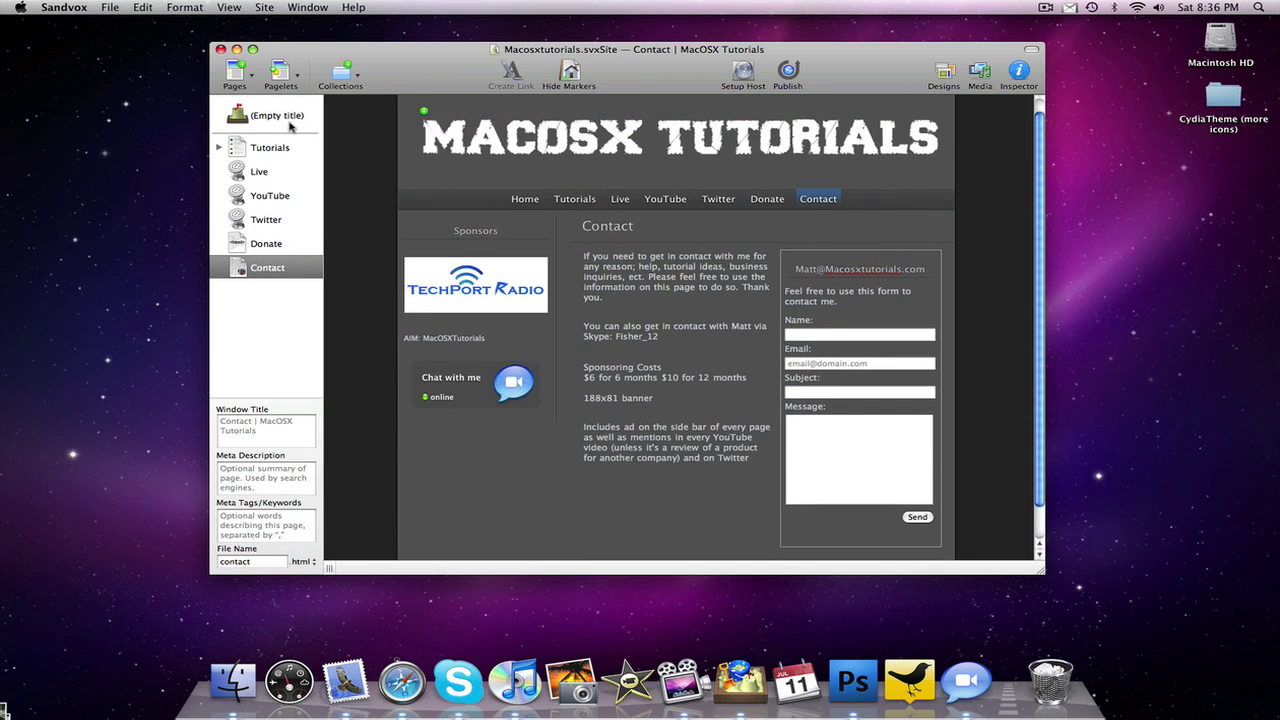
pyautogui.click(290, 122)
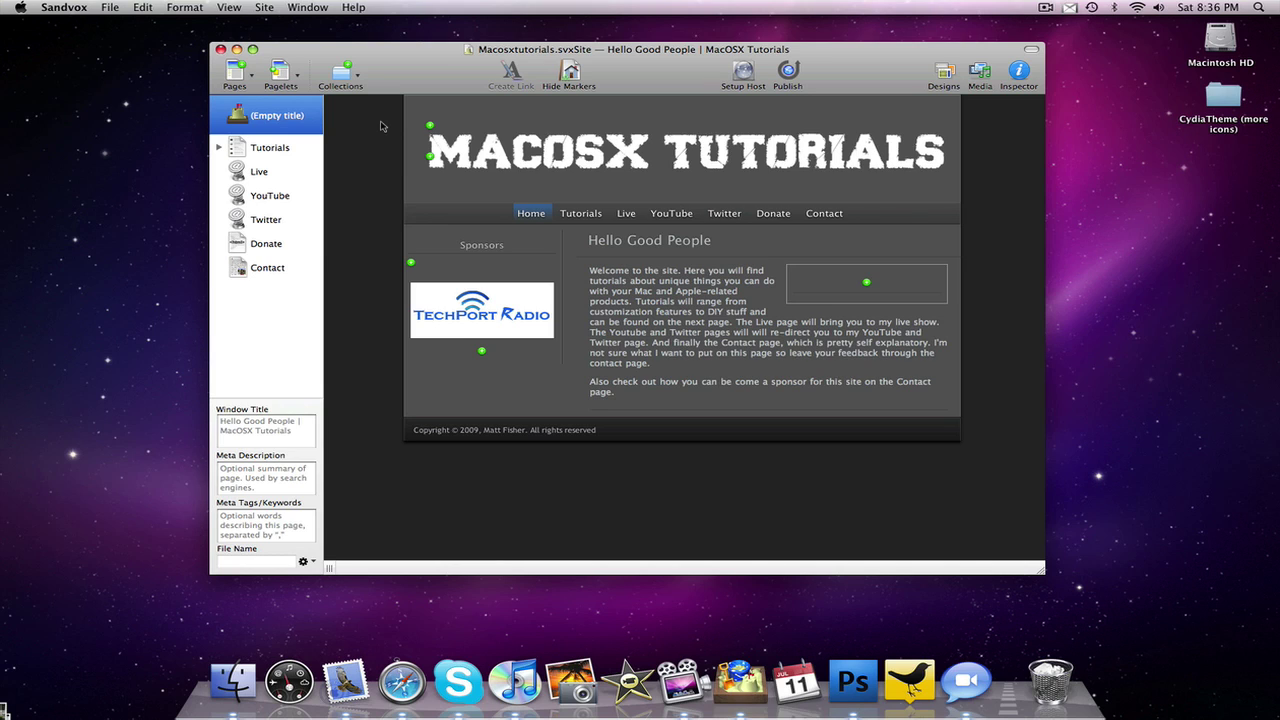
pyautogui.click(282, 76)
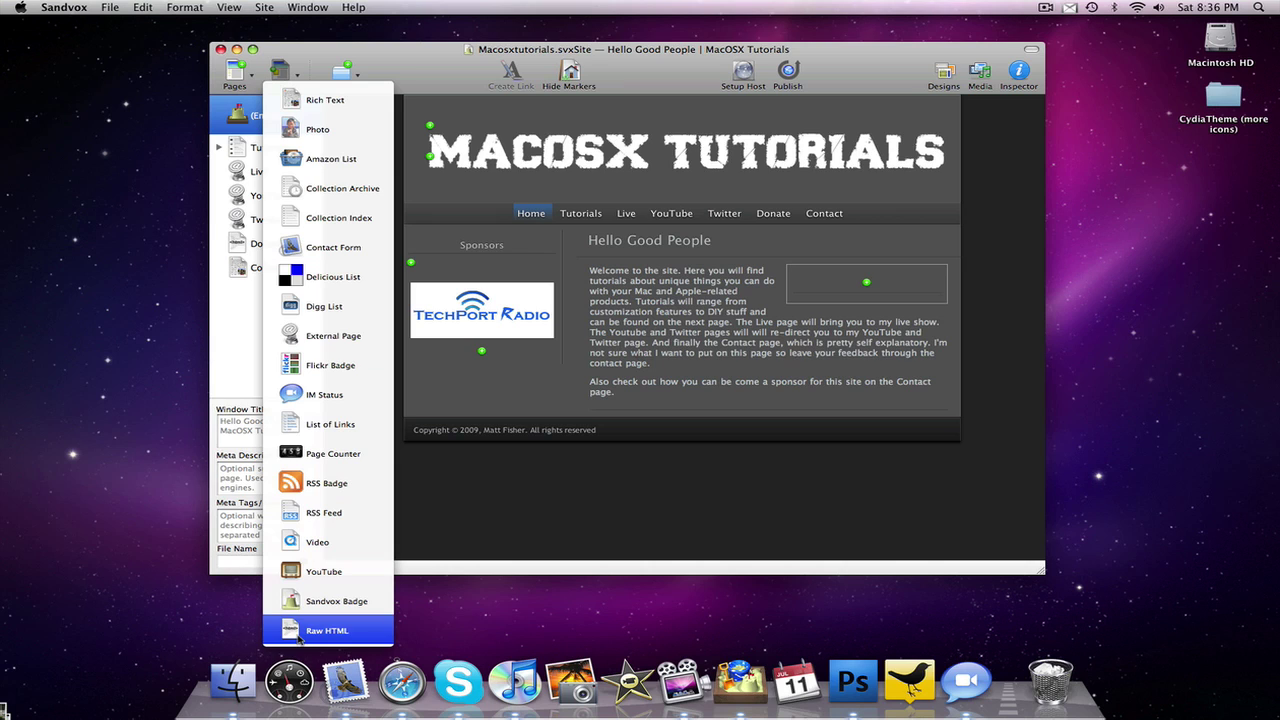
pyautogui.click(451, 523)
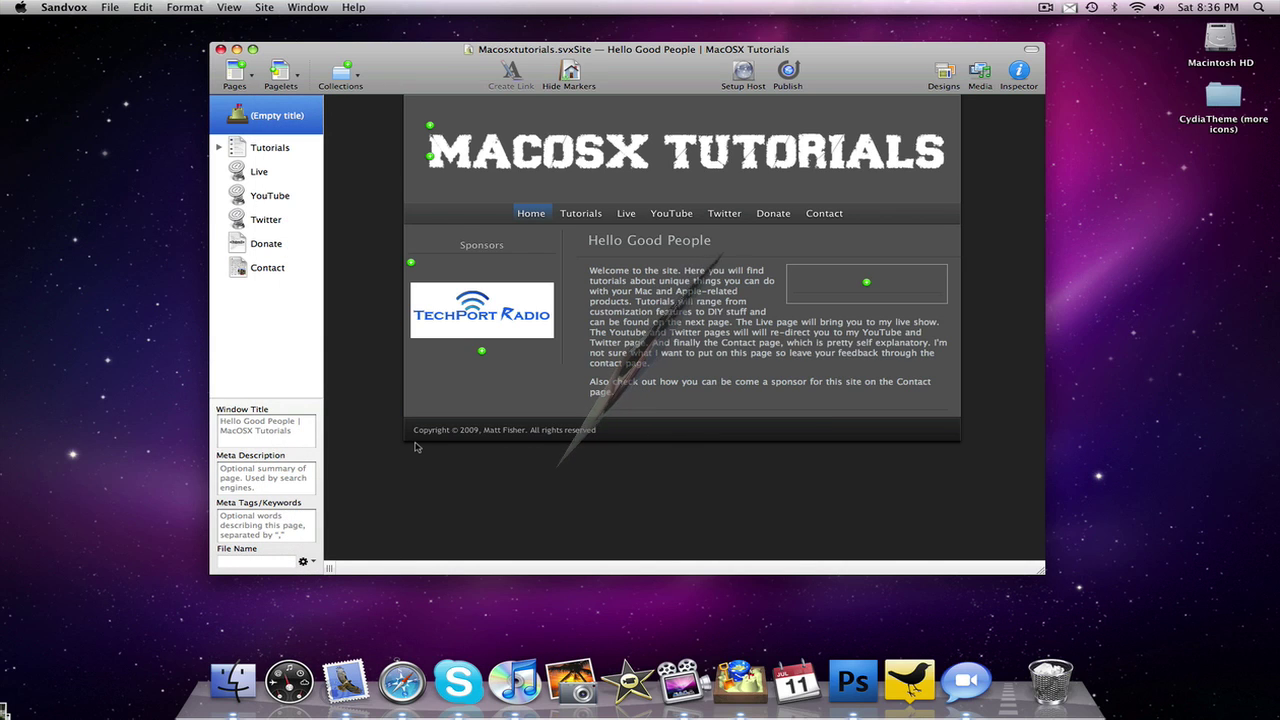